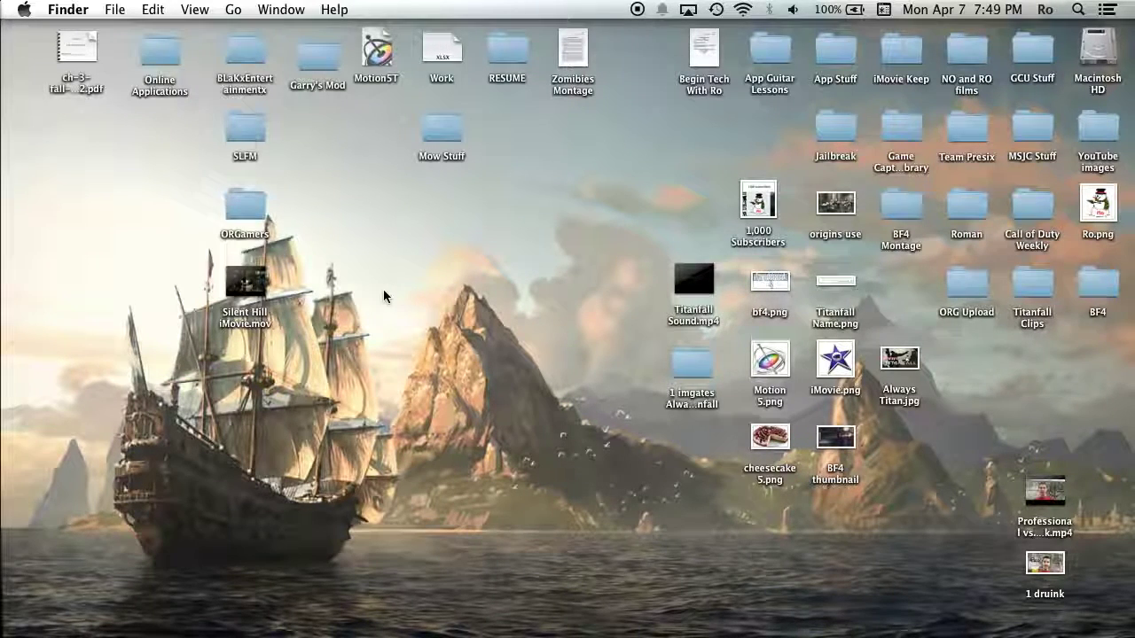
- Switch to iMovie and bring up the window with the iMovie Tutorials project
mouse_move(2, 277)
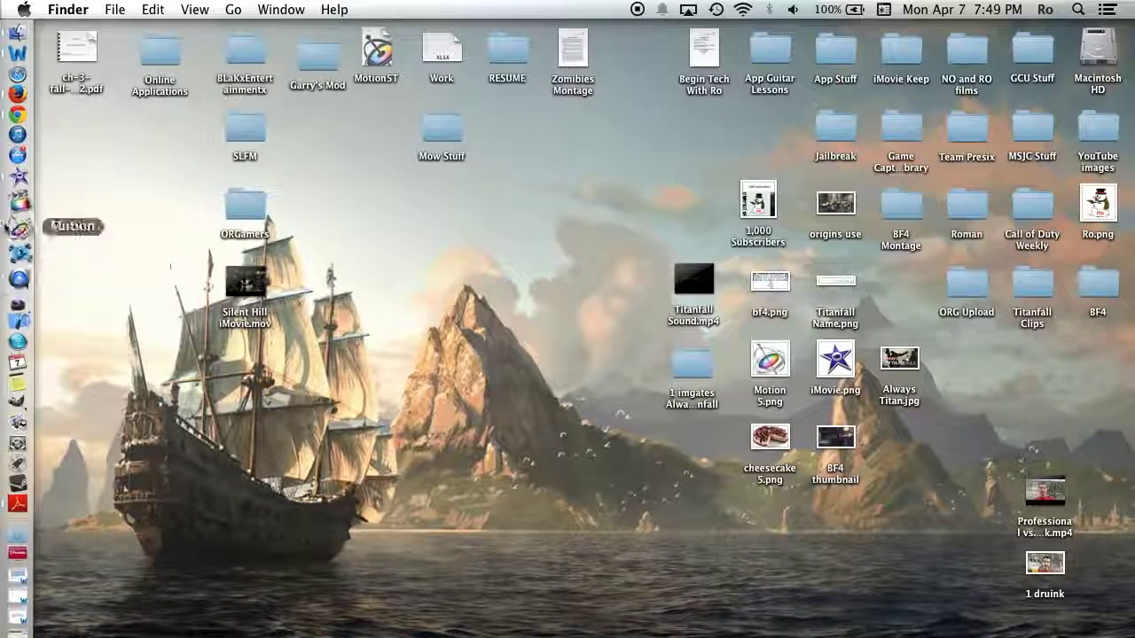
click(18, 186)
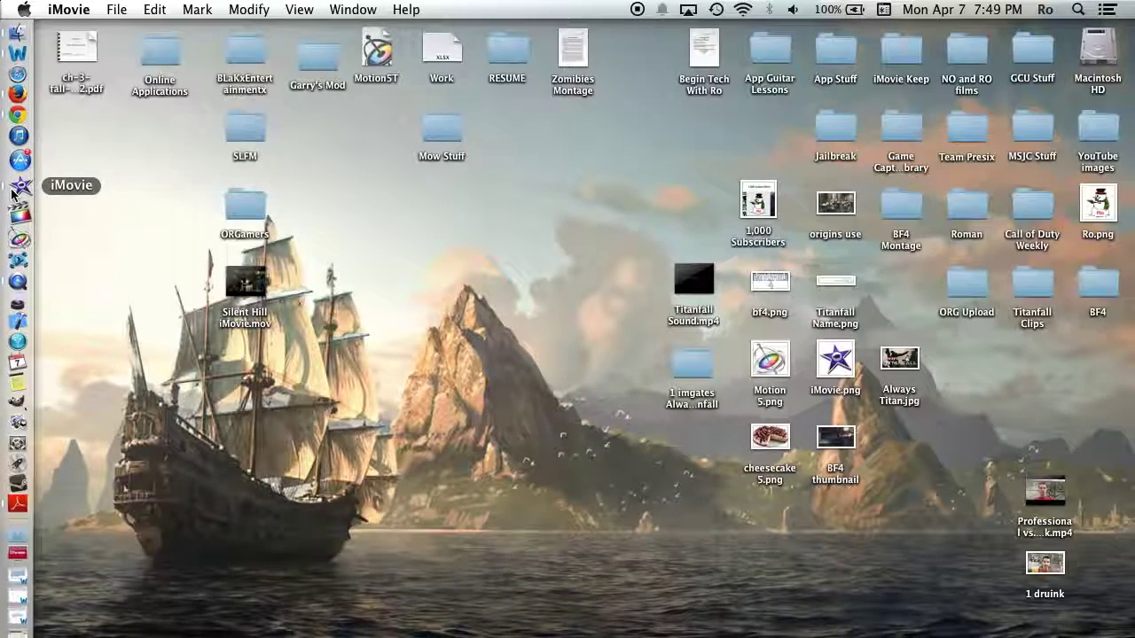
click(18, 602)
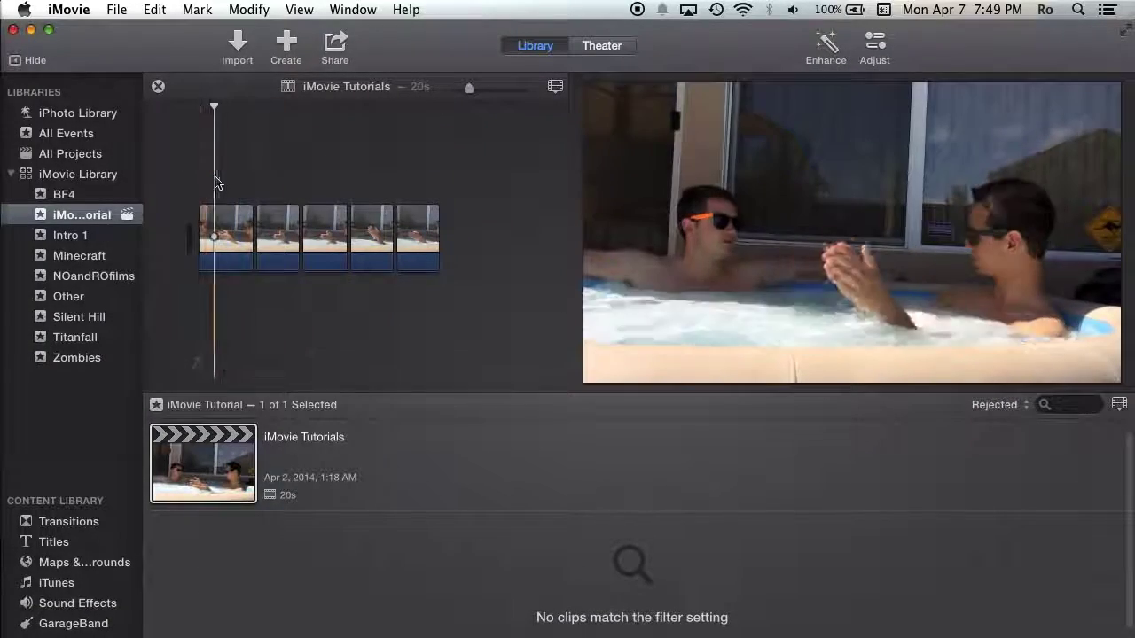
- Examine the iMovie Tutorials project: its timeline clips, the list of all projects and its entry in the iMovie Tutorial event
drag(186, 162, 458, 278)
click(459, 278)
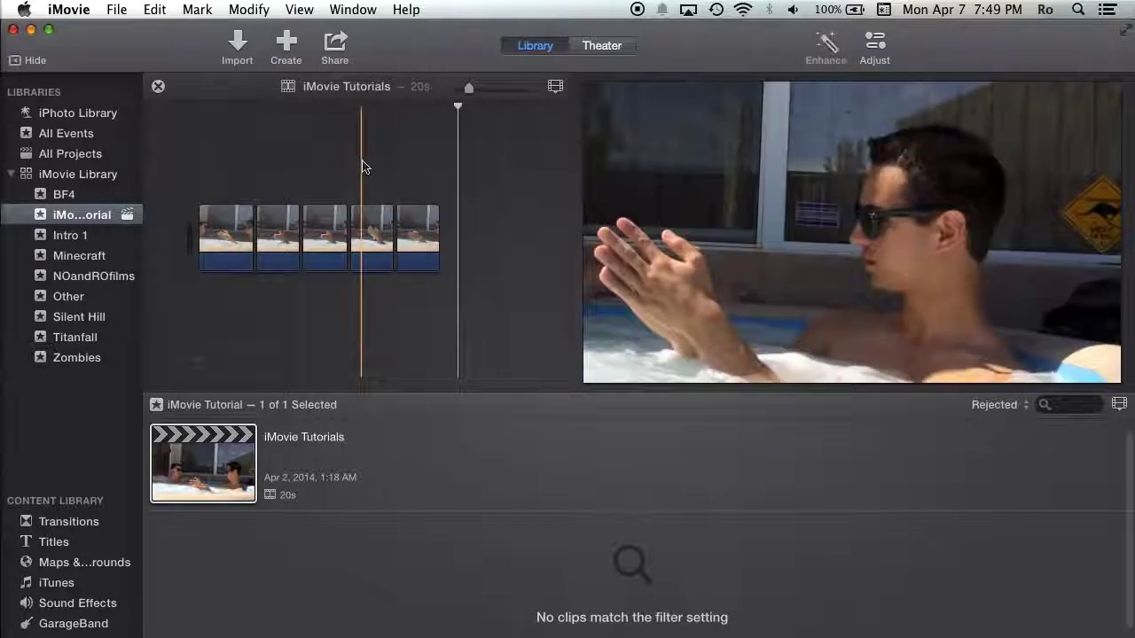
drag(210, 155, 458, 293)
click(459, 291)
click(259, 156)
click(314, 156)
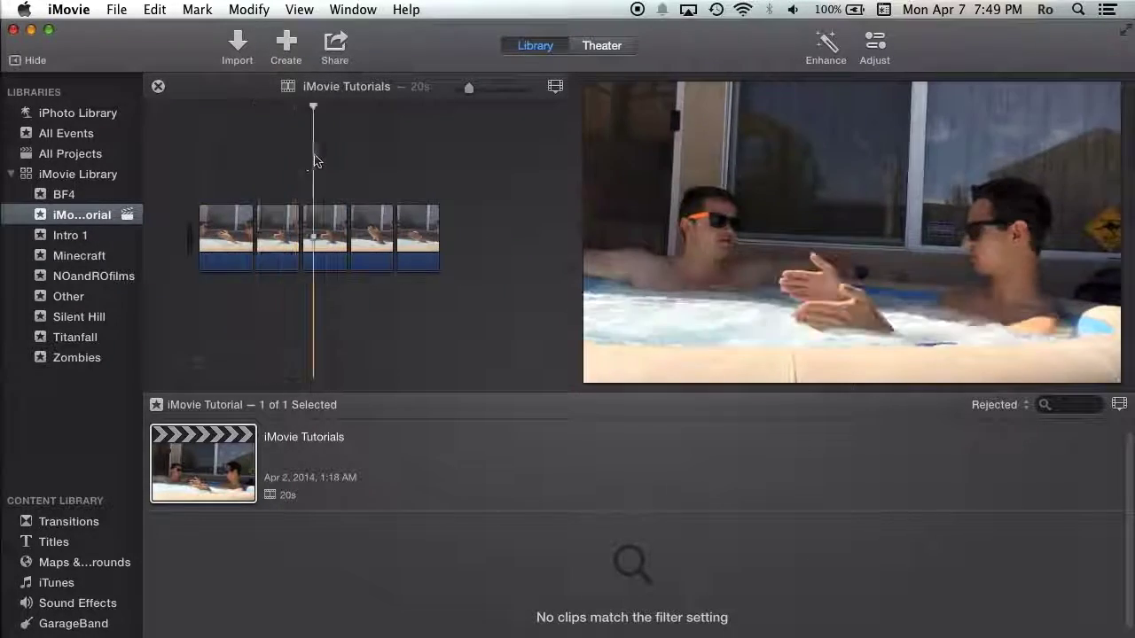
click(71, 153)
click(70, 156)
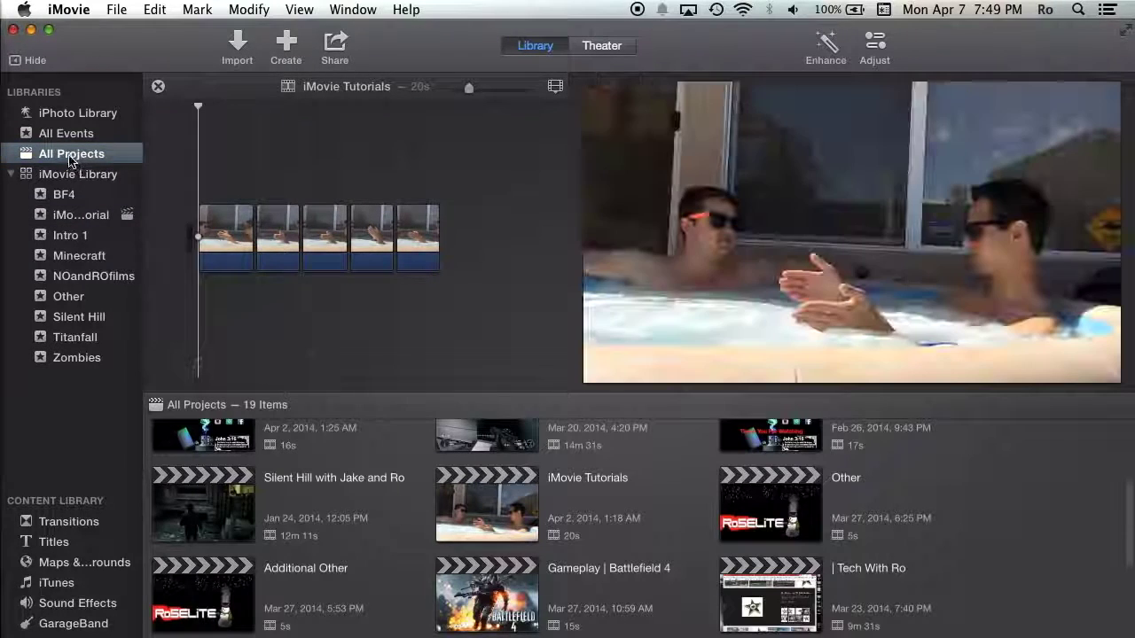
click(79, 222)
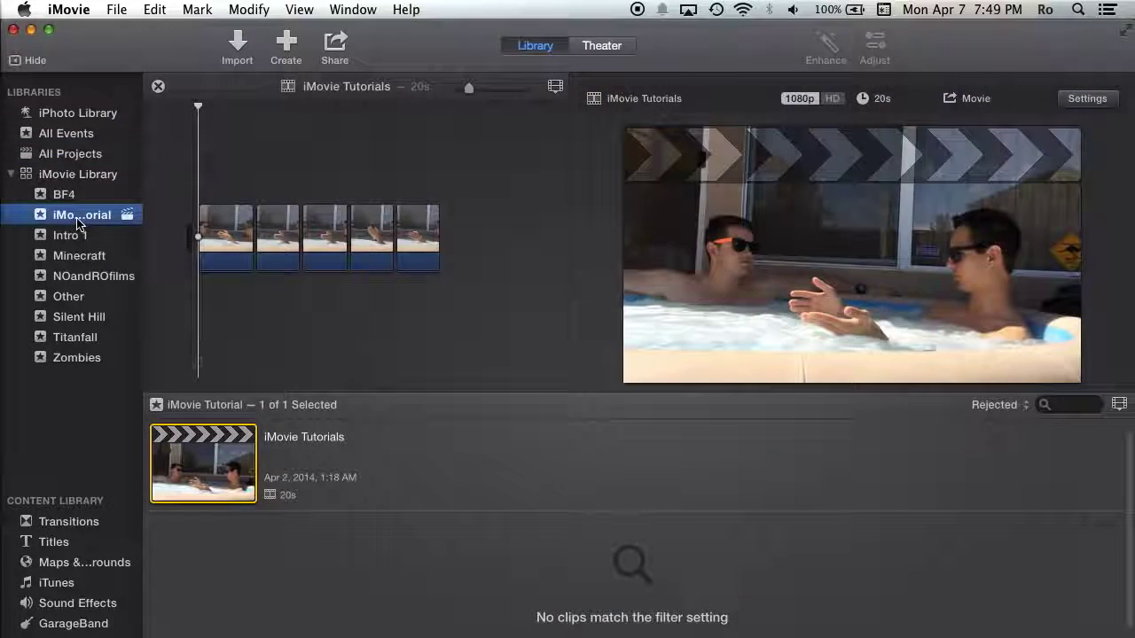
click(333, 463)
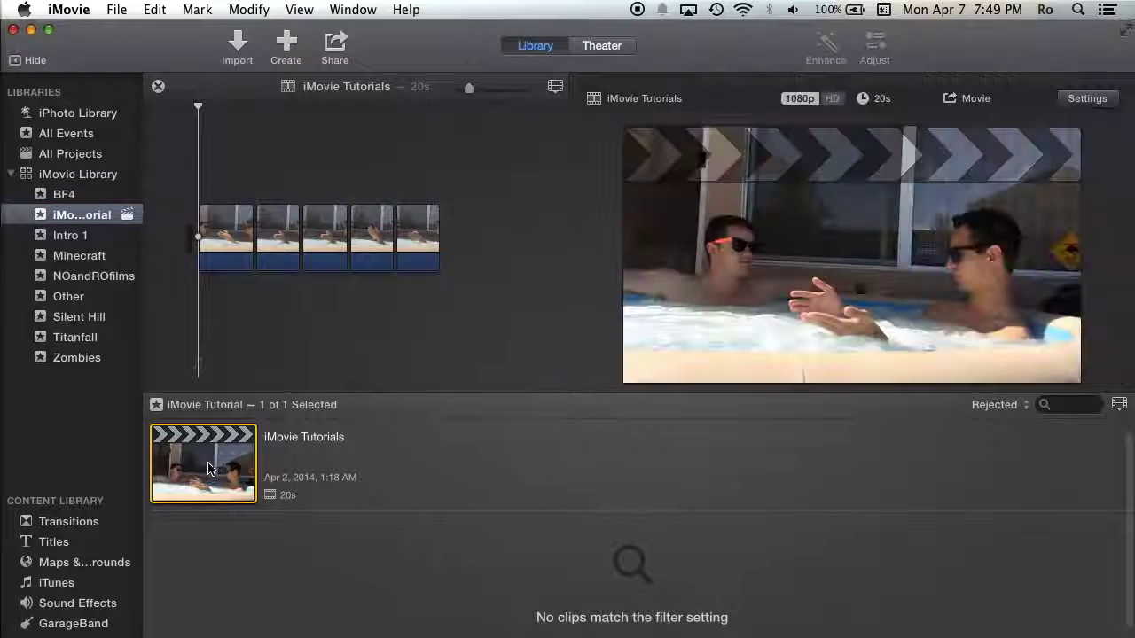
click(296, 197)
drag(180, 165, 457, 282)
click(458, 282)
click(380, 165)
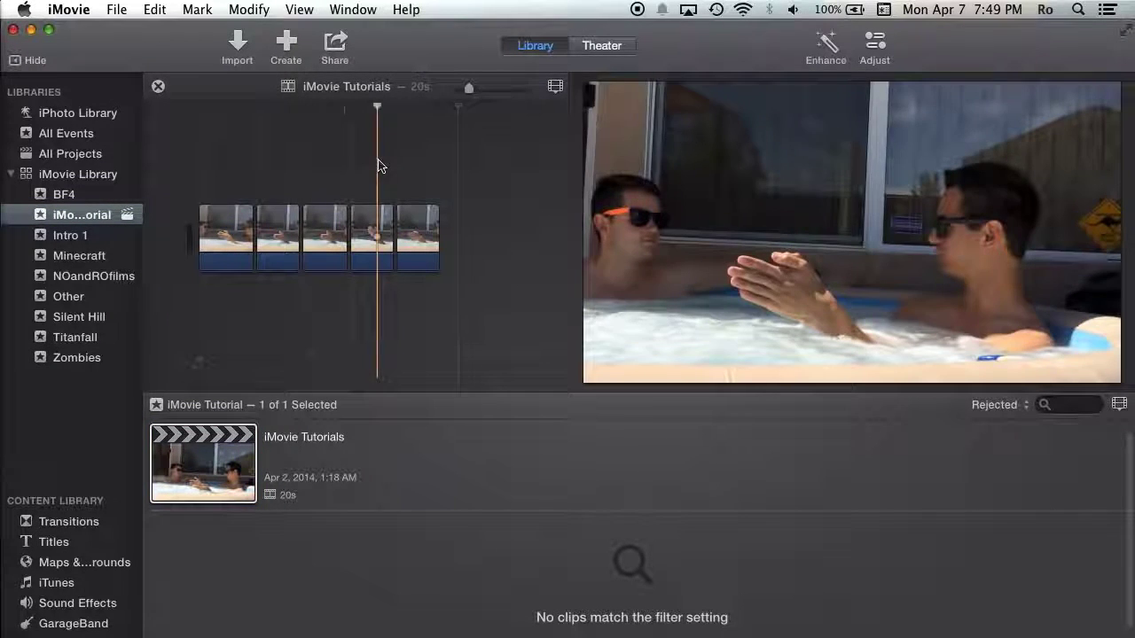
- Share the iMovie Tutorials project as a file, keeping the size at HD 1080P (1920 x 1080)
click(335, 46)
click(334, 235)
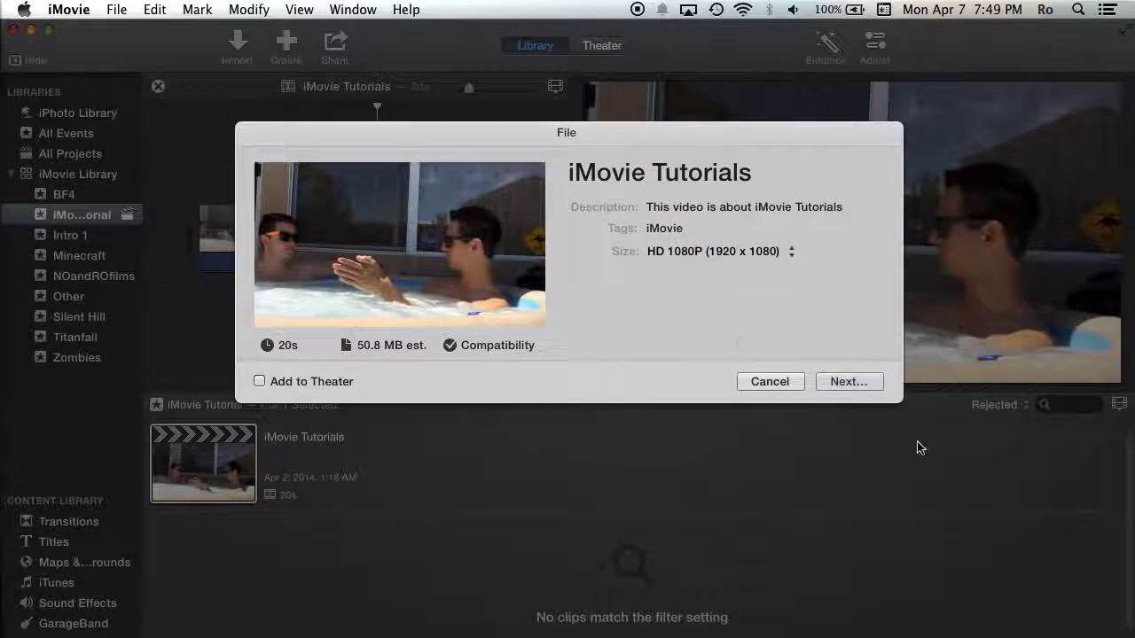
click(749, 253)
click(750, 255)
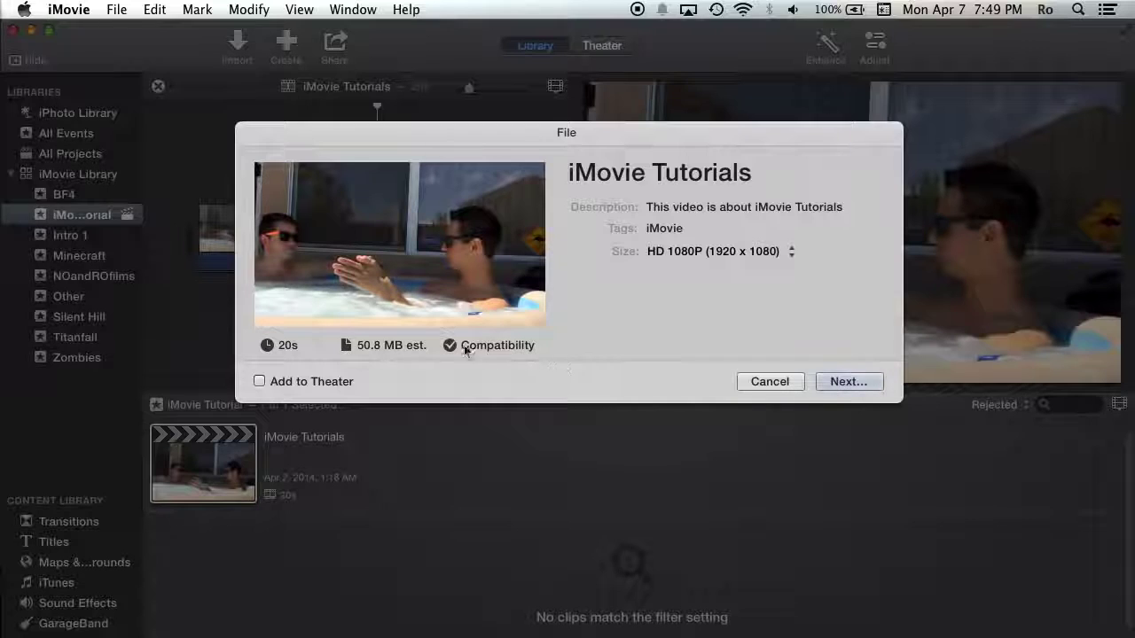
- Save the exported movie to the Desktop under the name iMovie Tutorials
click(856, 382)
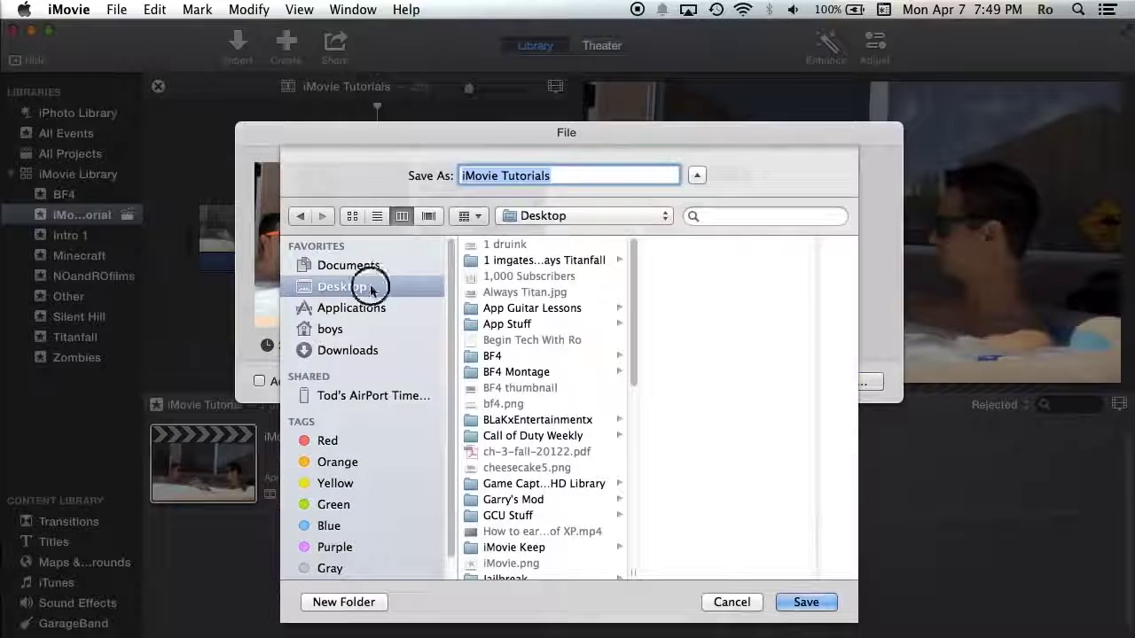
click(560, 176)
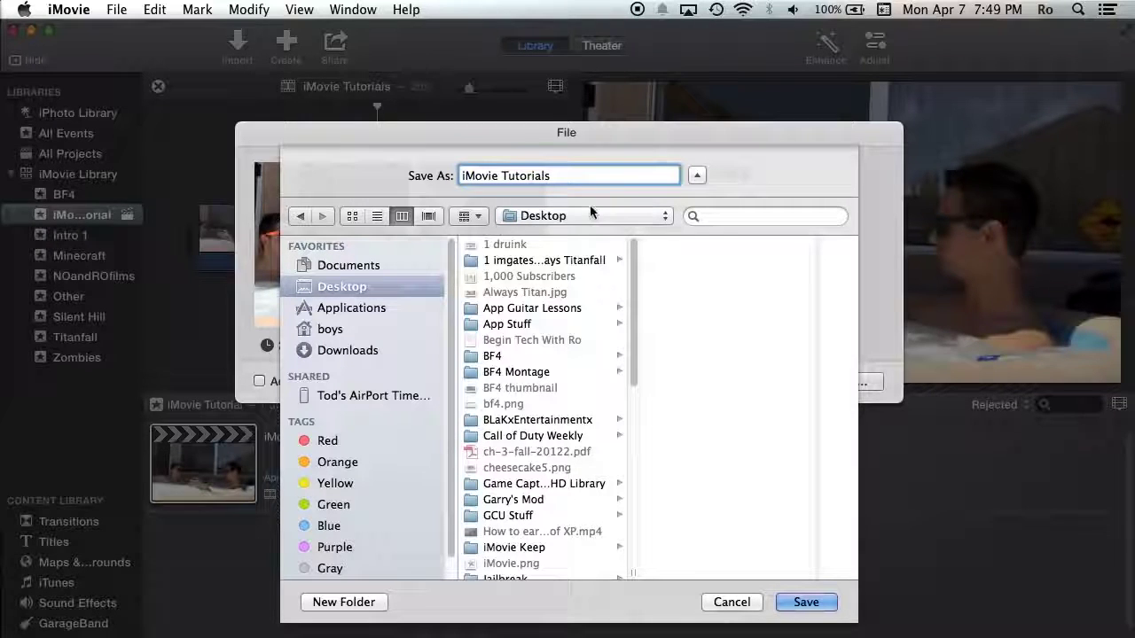
click(574, 216)
click(574, 218)
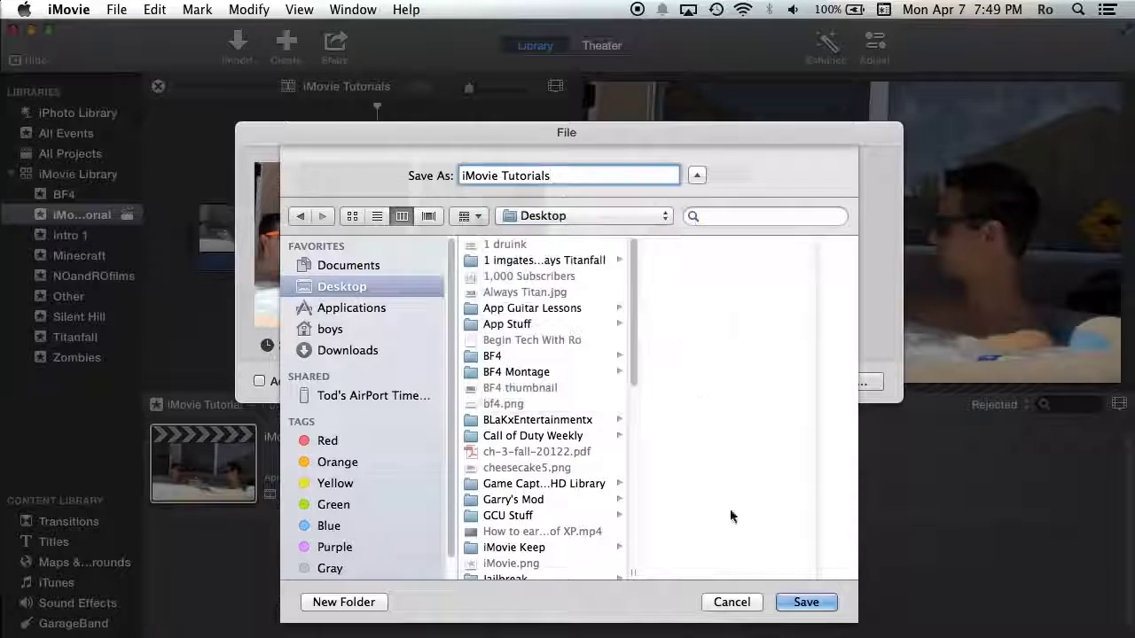
click(820, 605)
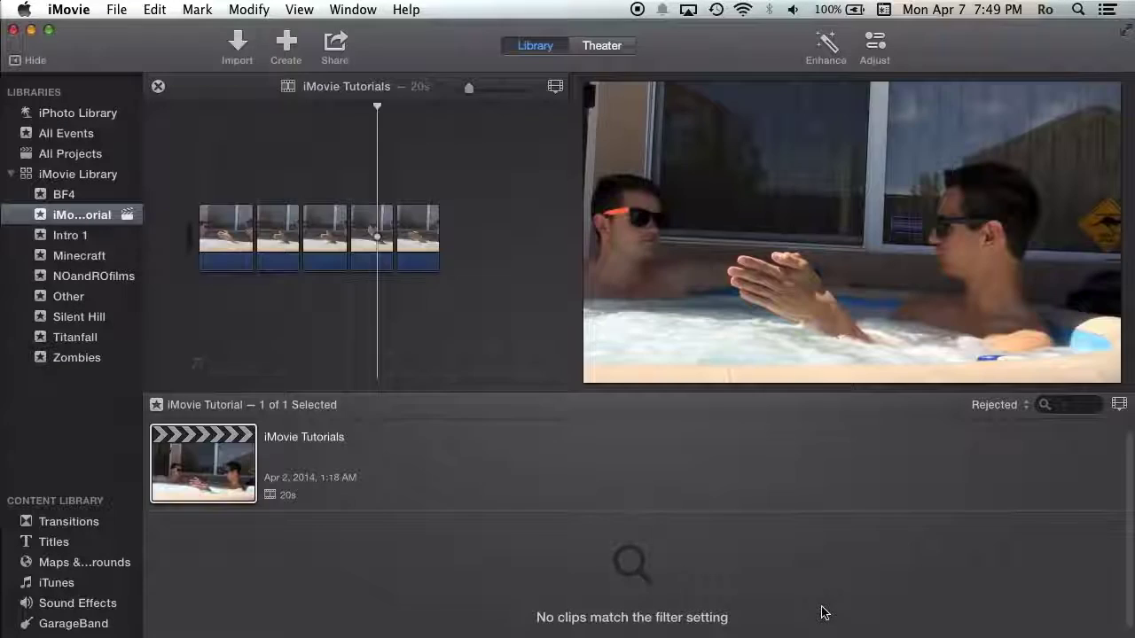
- Check the processing progress of the iMovie Tutorials.mp4 export
click(1018, 49)
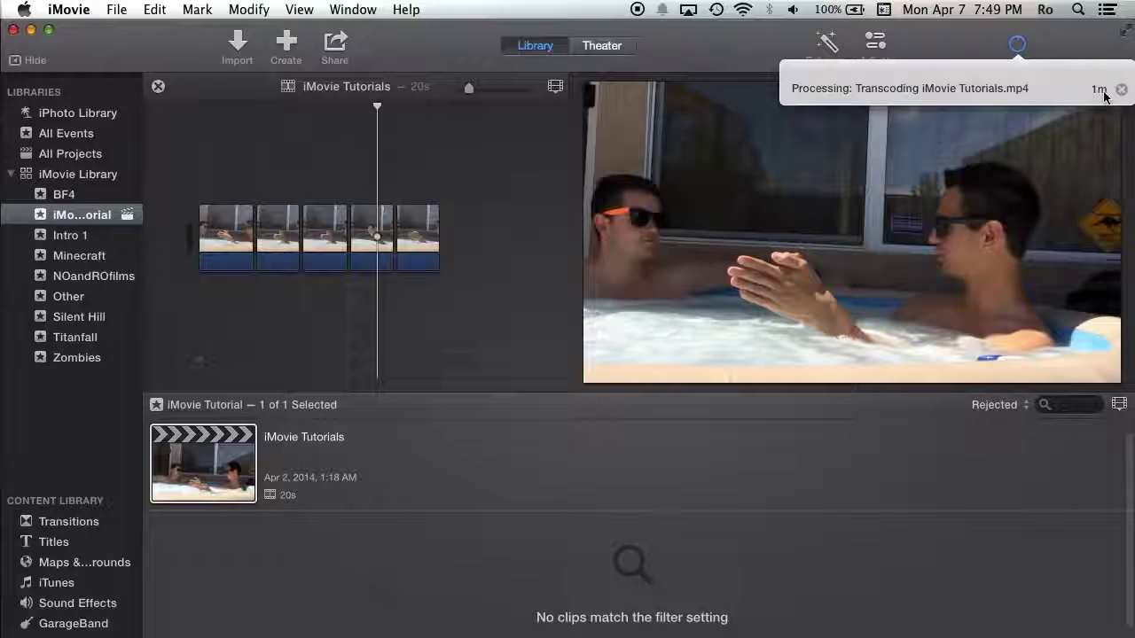
click(1049, 40)
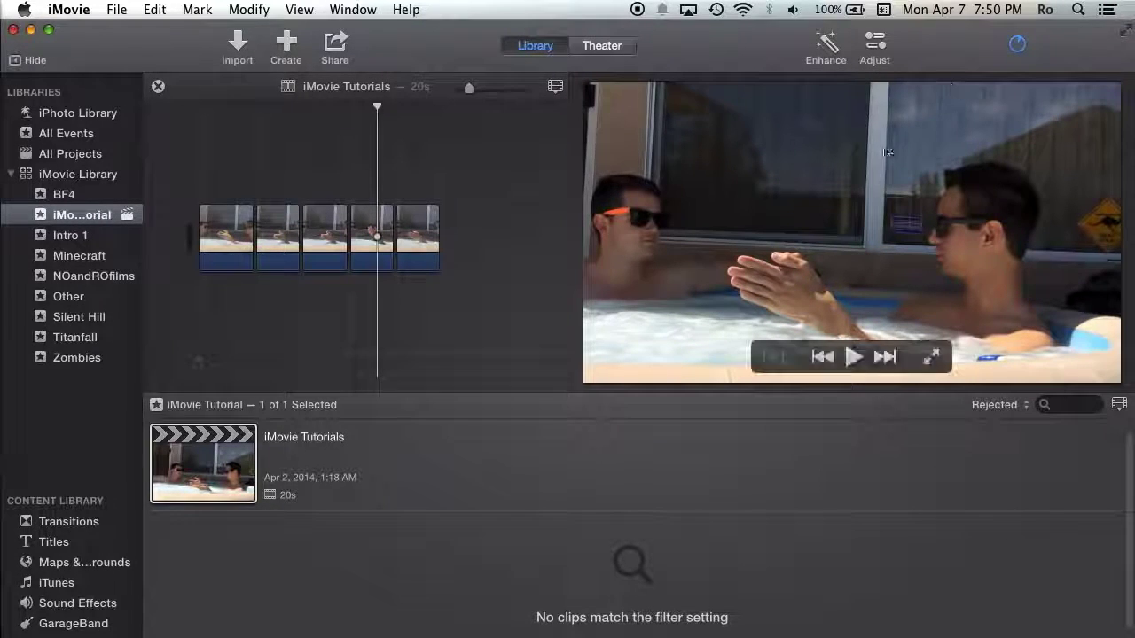
click(1018, 45)
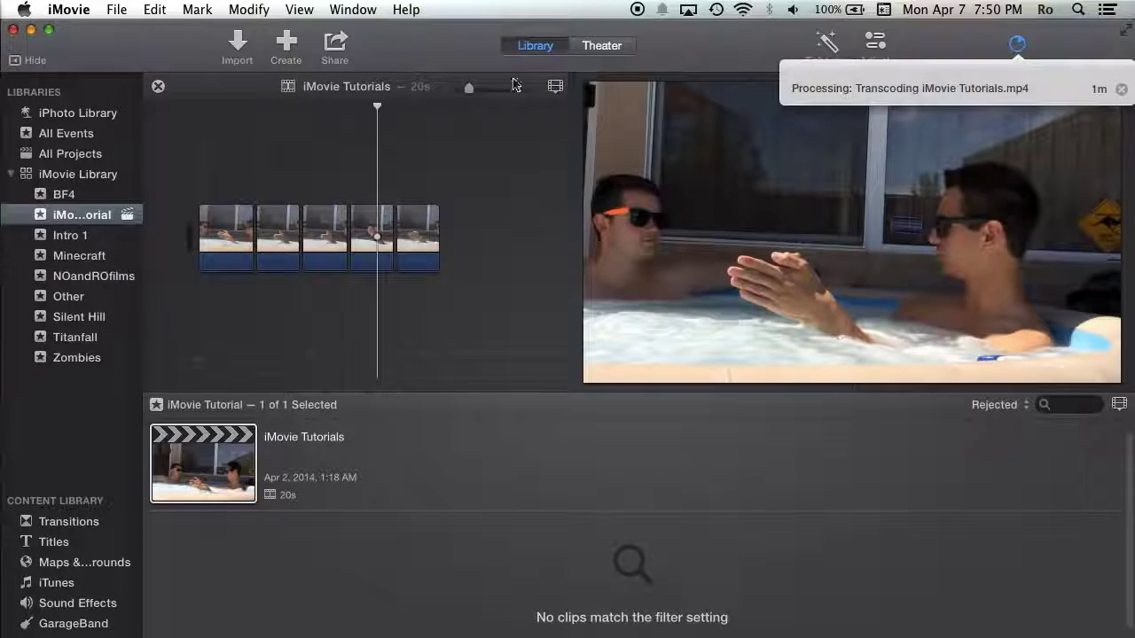
click(701, 54)
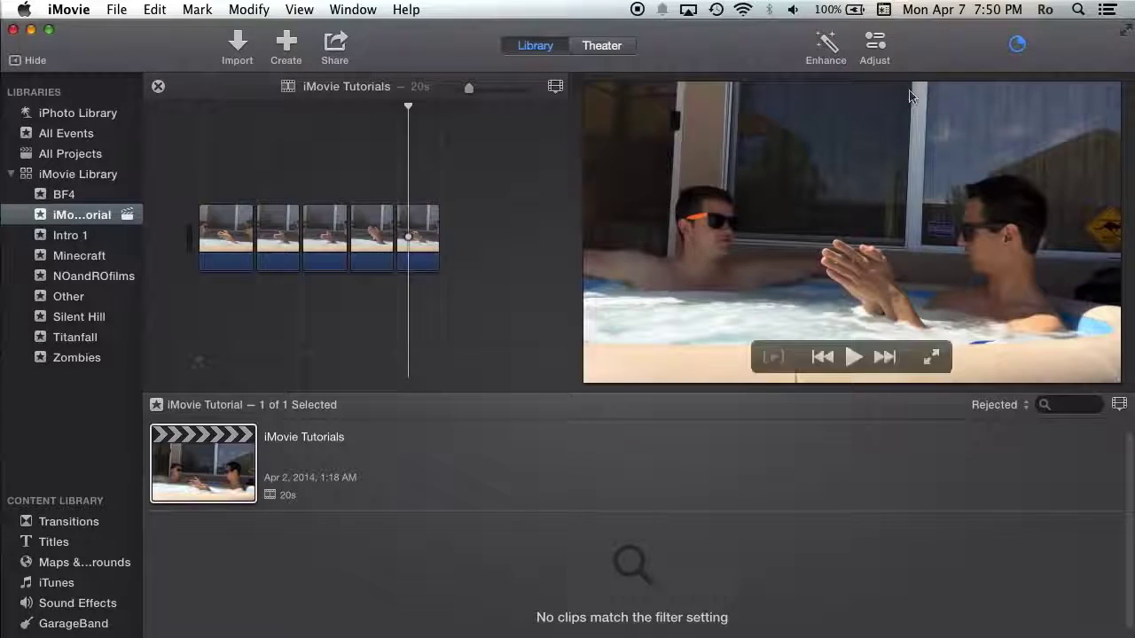
click(1018, 51)
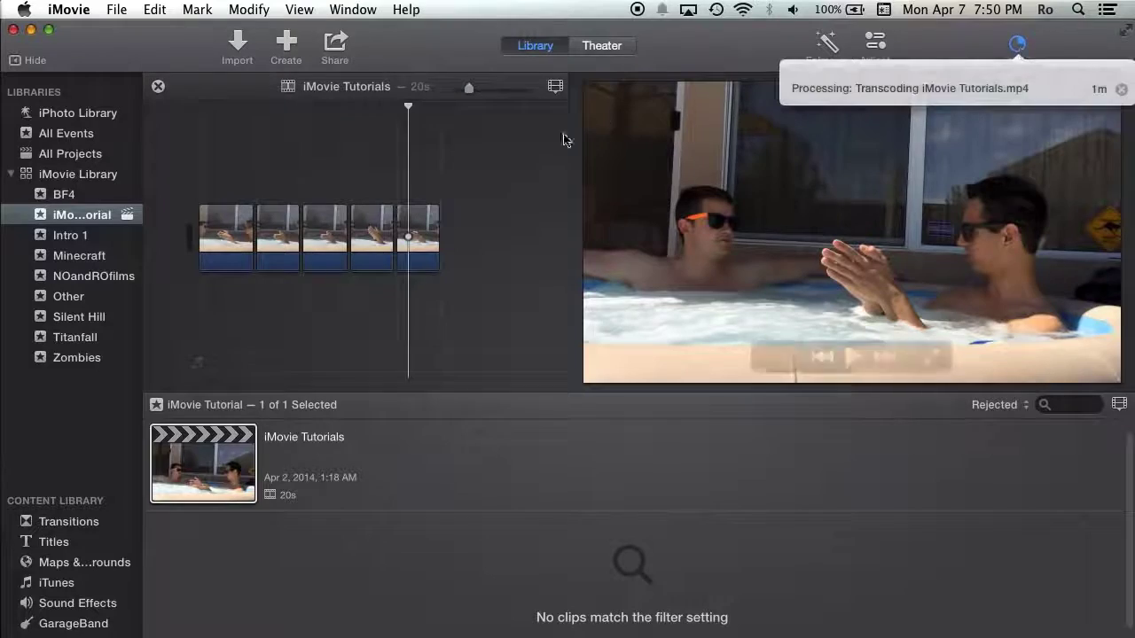
click(529, 155)
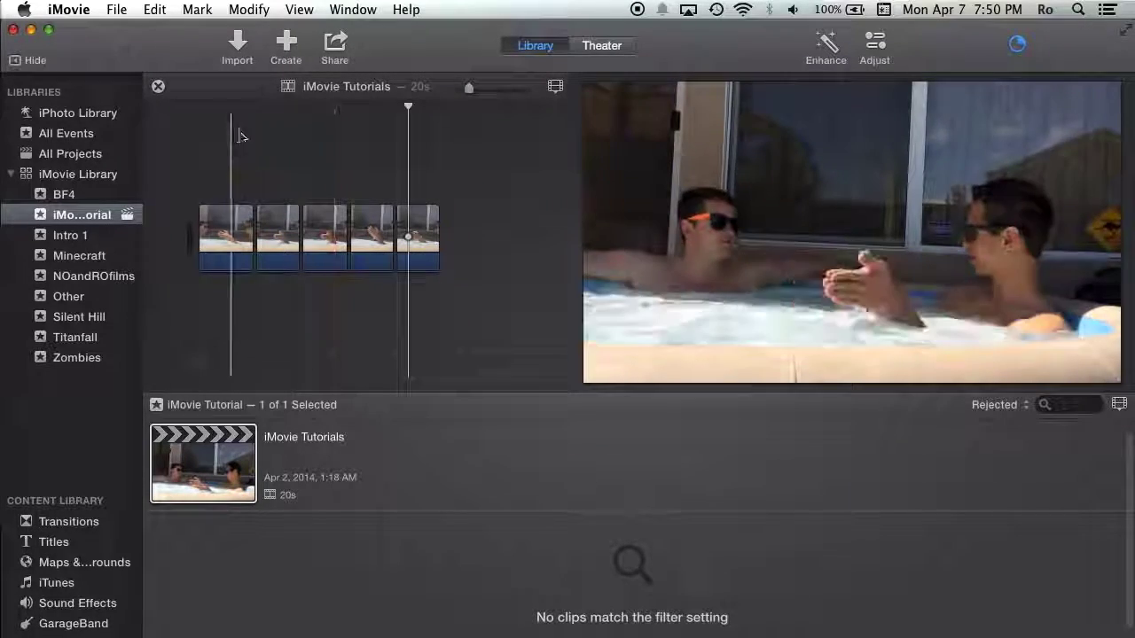
- Close the iMovie window and launch iDVD by searching for "idvd" in Spotlight
click(13, 29)
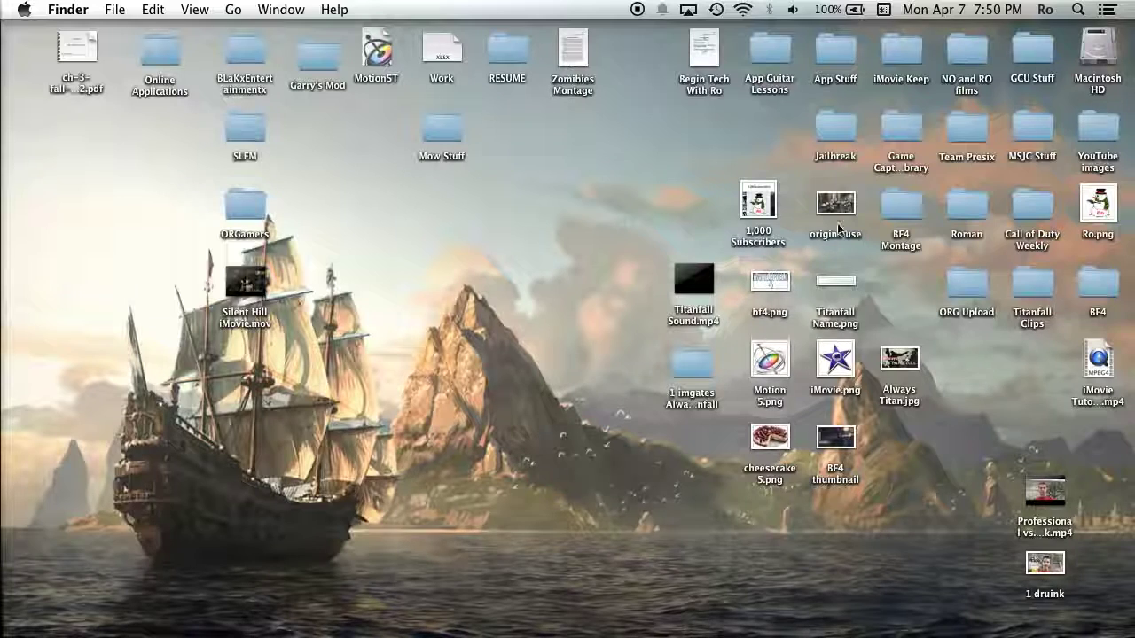
click(1078, 9)
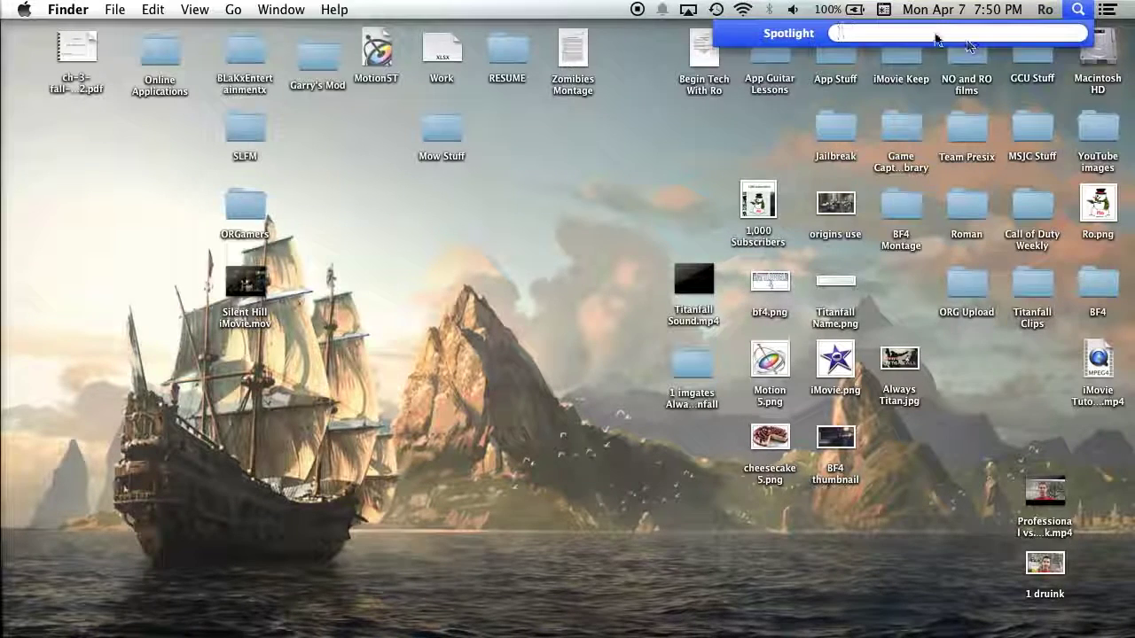
text(idvd)
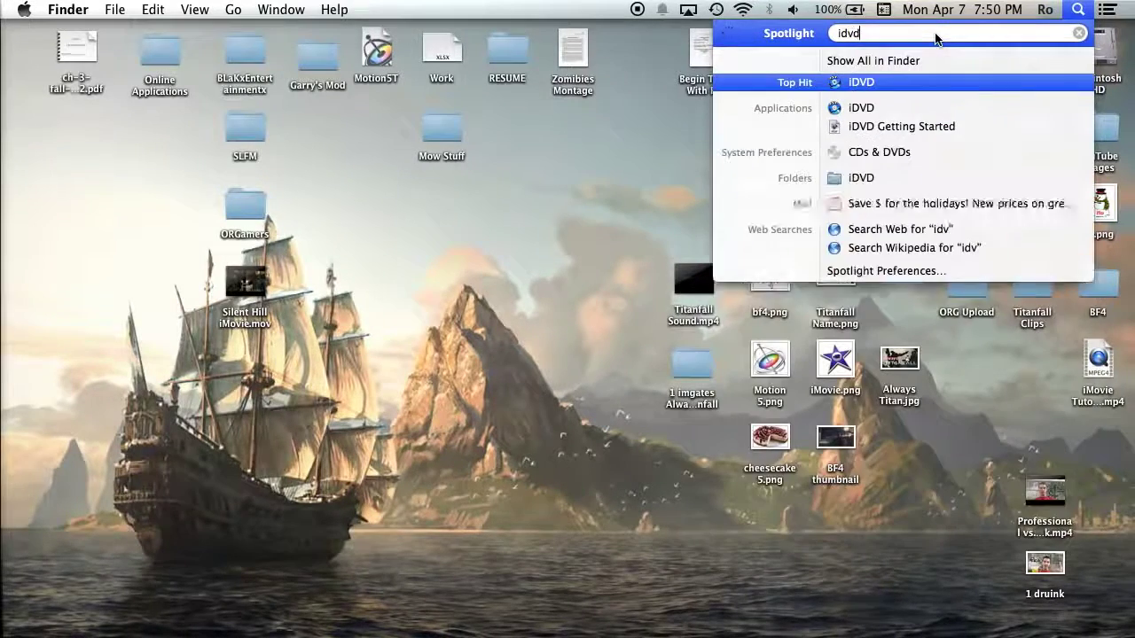
key(Return)
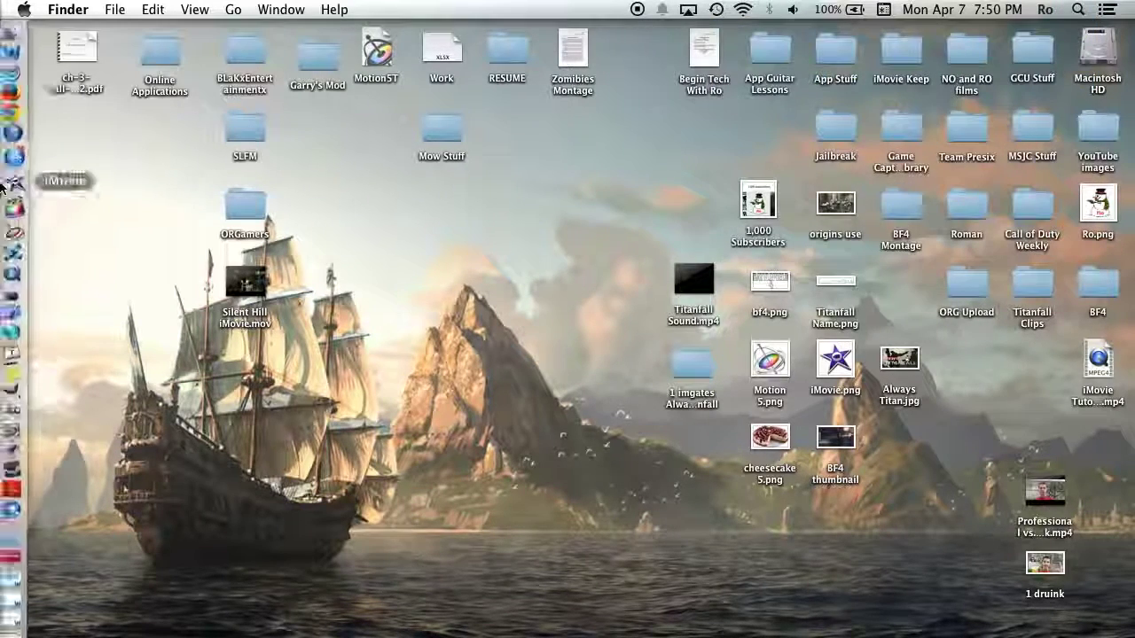
- Move the exported iMovie Tutorials.mp4 file to the desktop's lower corner, beside the "1 druink" file
click(1090, 363)
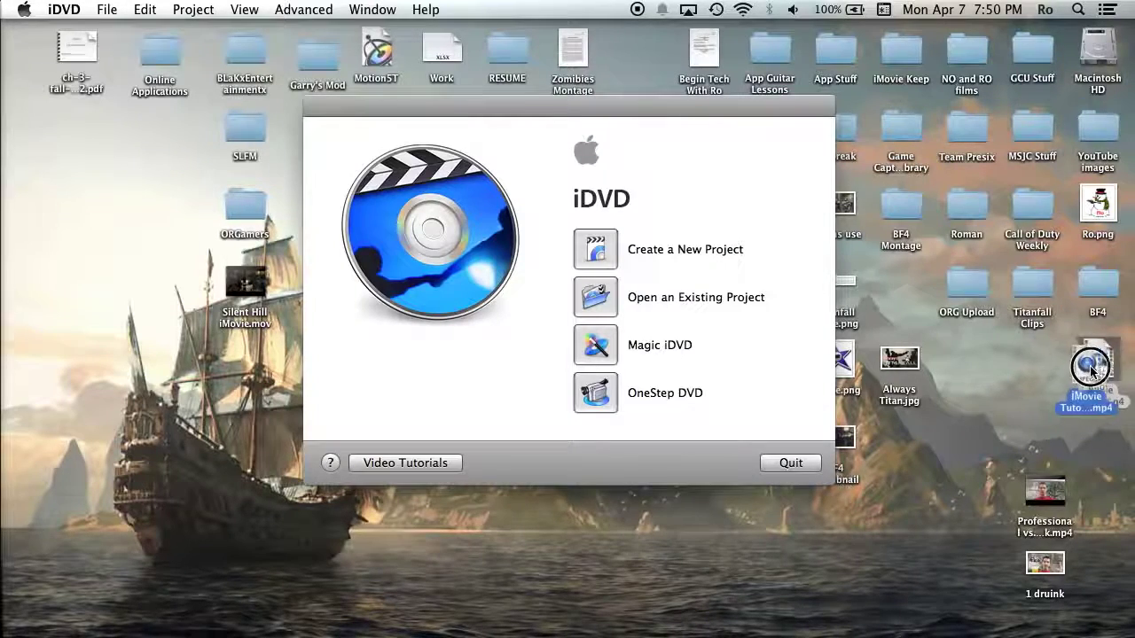
click(1091, 403)
drag(1091, 404, 1096, 584)
click(979, 569)
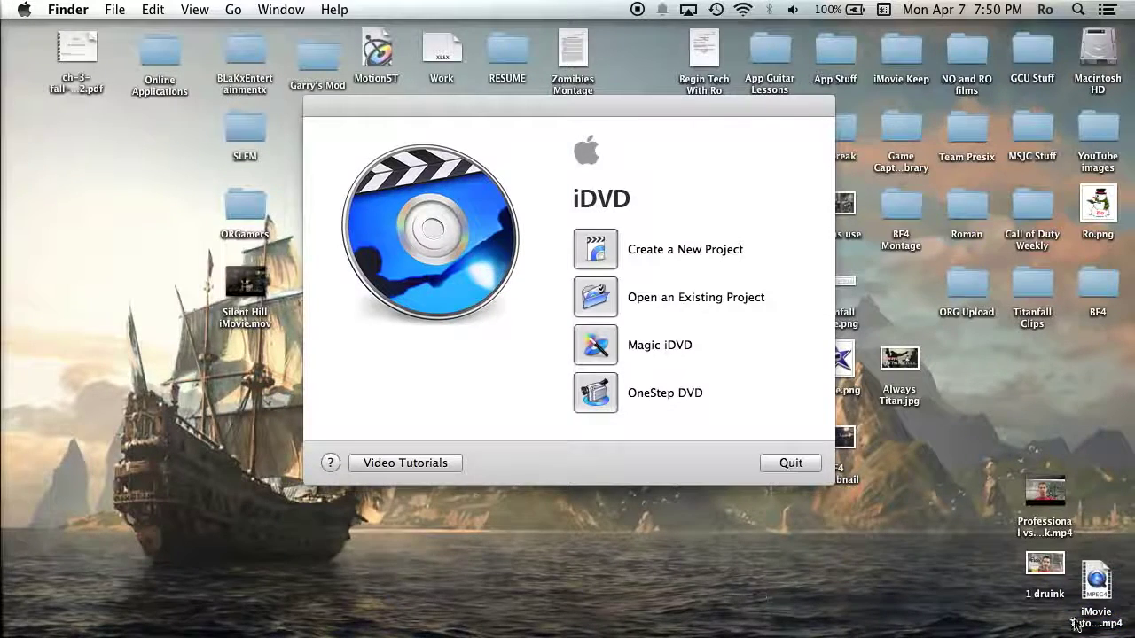
- Review the actions offered for the inserted blank DVD and choose to ignore the disc
click(533, 228)
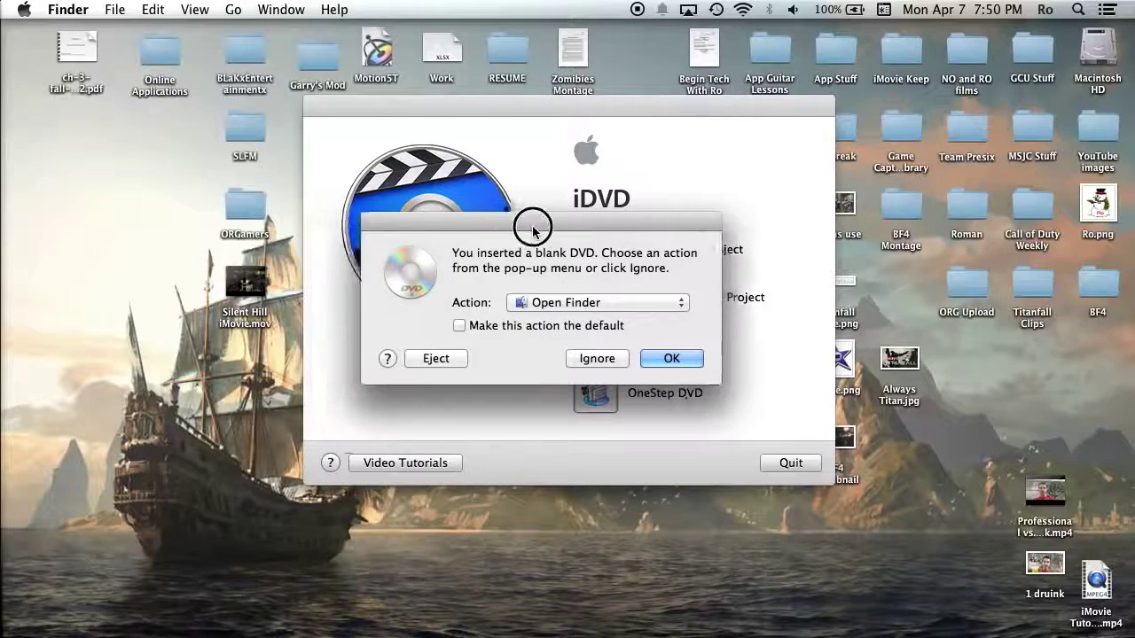
drag(533, 229, 567, 222)
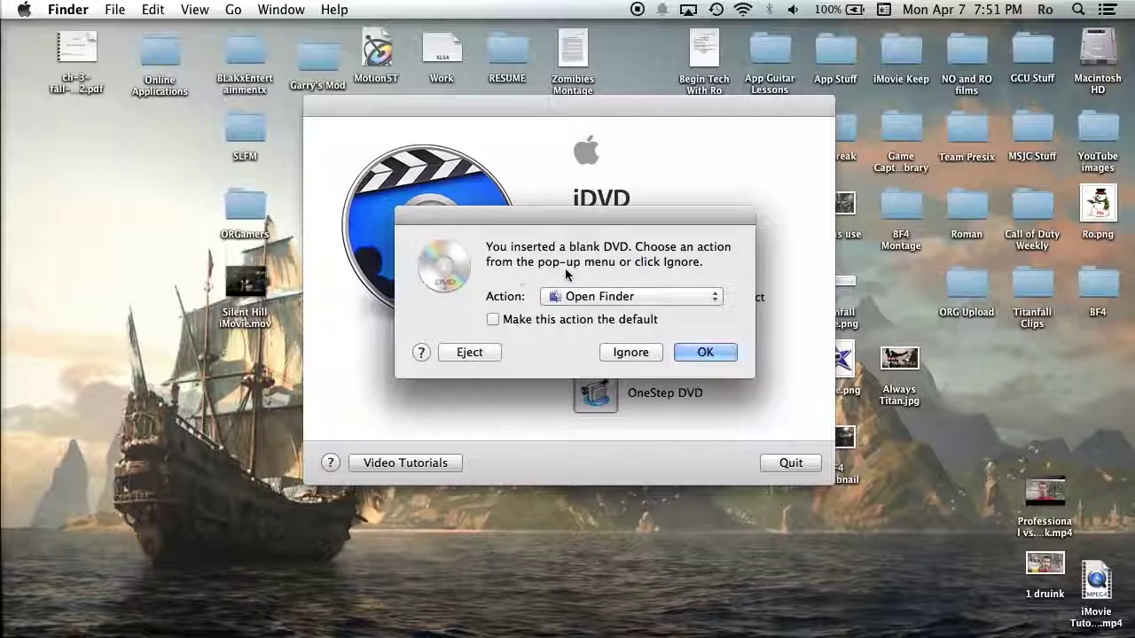
click(639, 296)
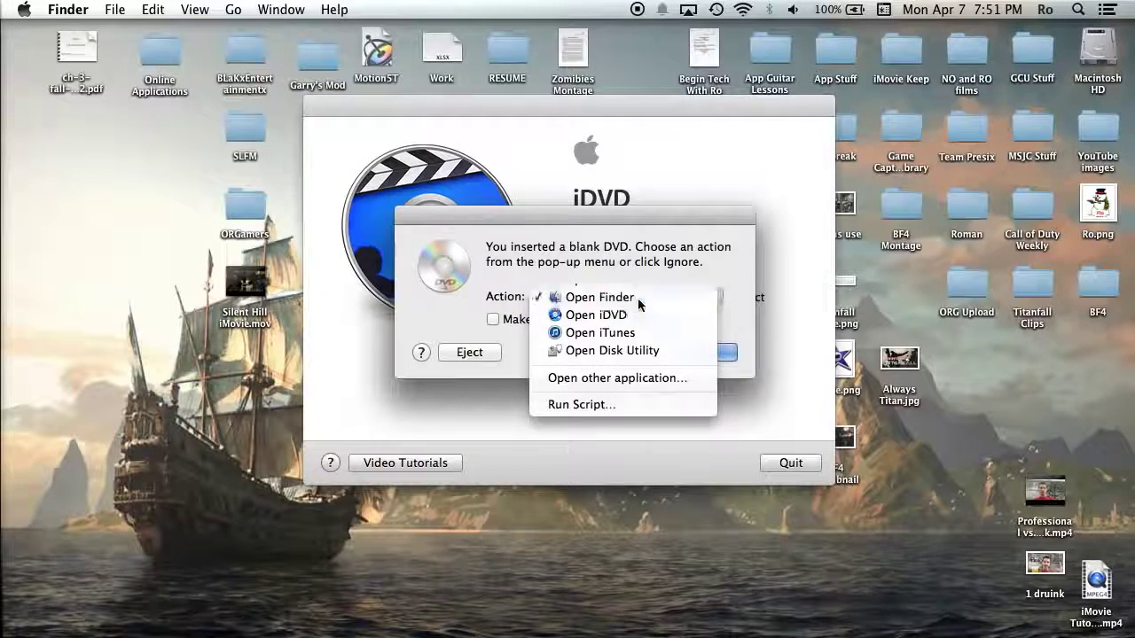
click(637, 298)
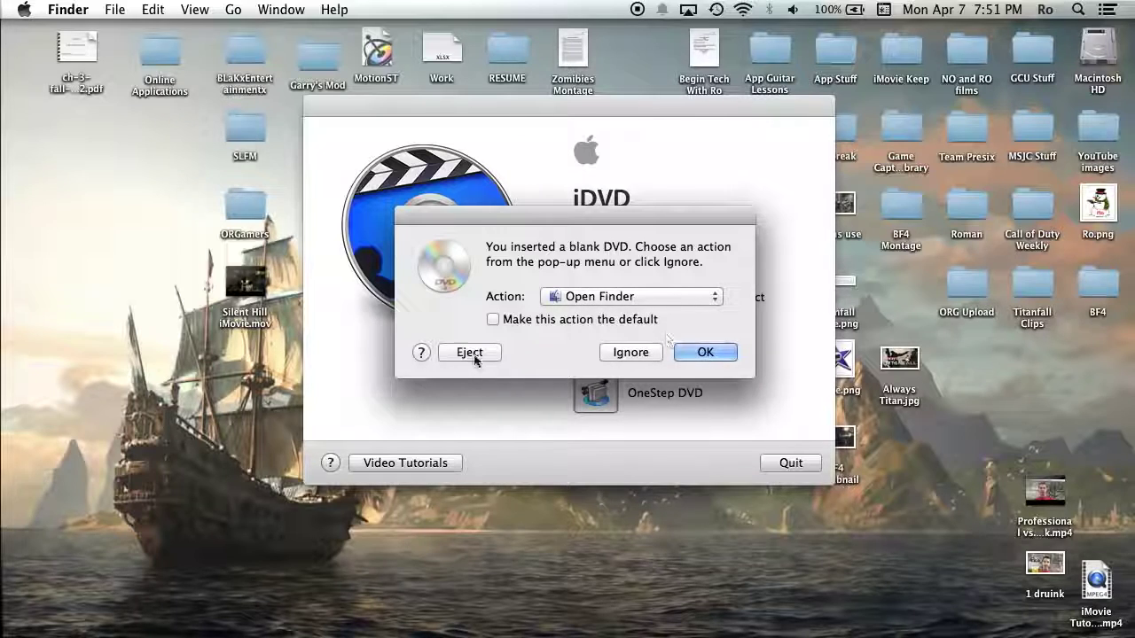
click(567, 297)
click(536, 319)
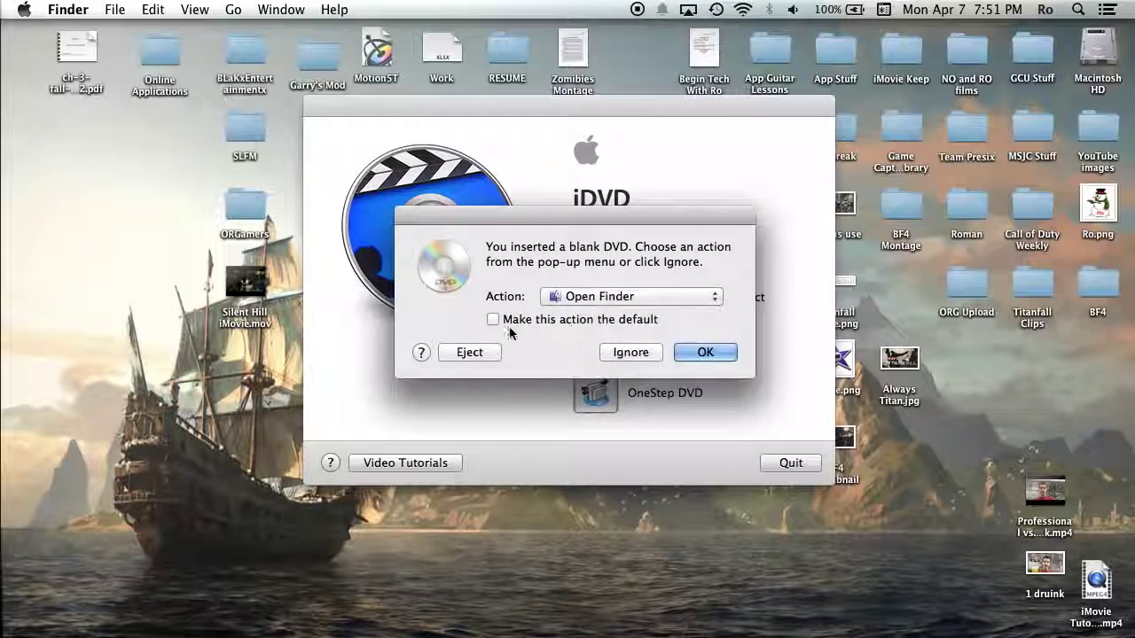
click(631, 352)
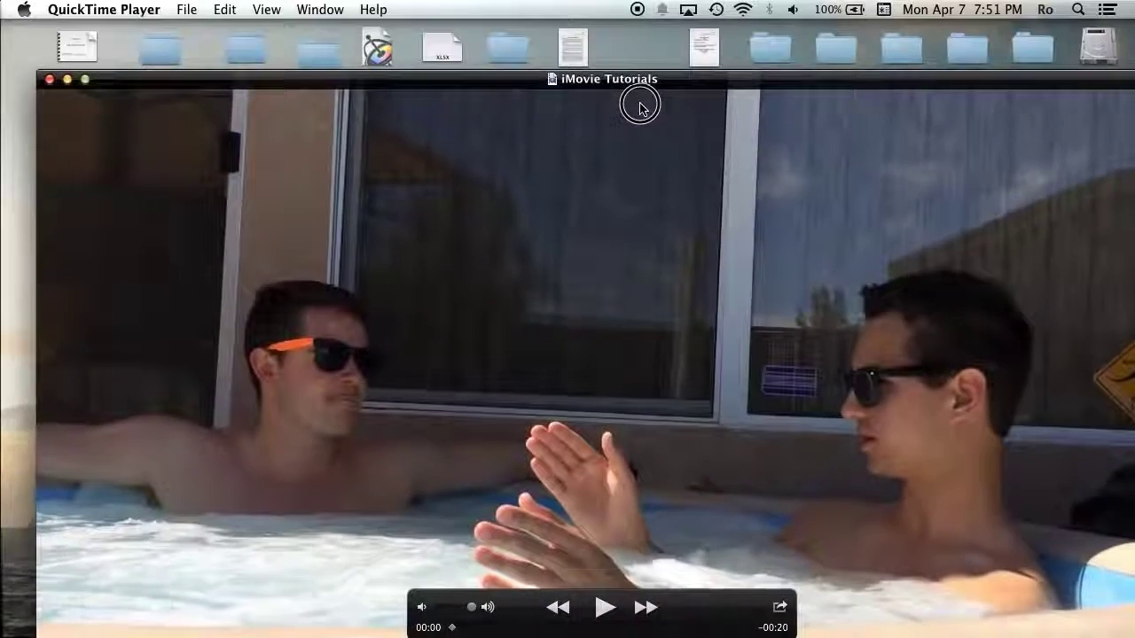
- Reposition the iMovie Tutorials player window directly below the menu bar and close the Share Successful notification
drag(641, 101, 584, 54)
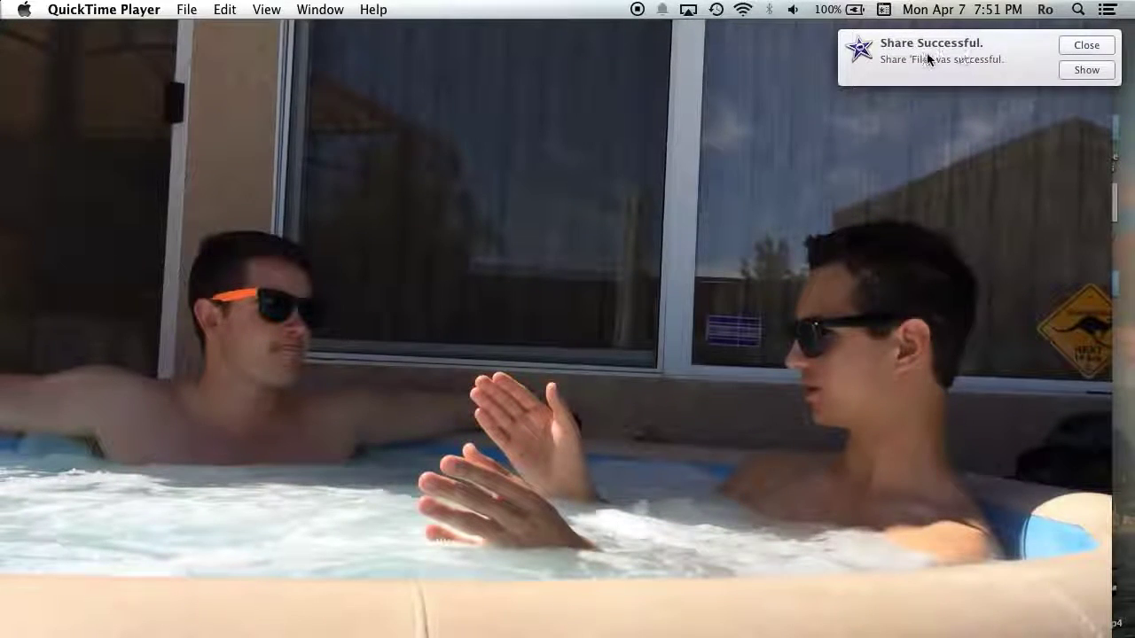
click(1087, 46)
drag(640, 30, 665, 29)
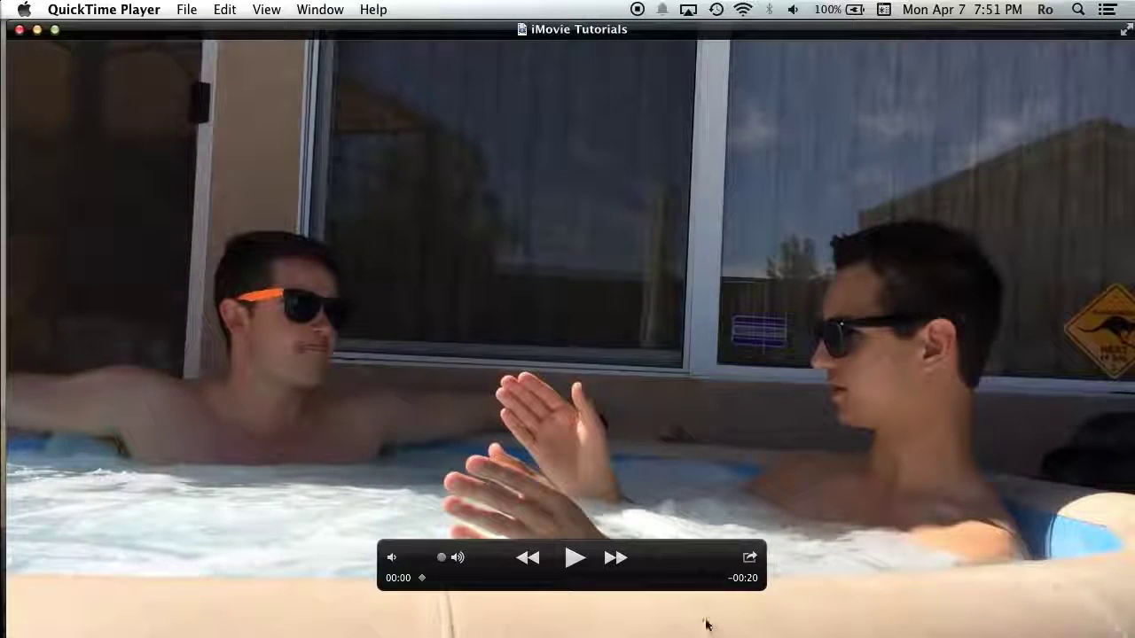
- Close the iMovie Tutorials player window and shift the iDVD welcome window slightly aside
click(19, 30)
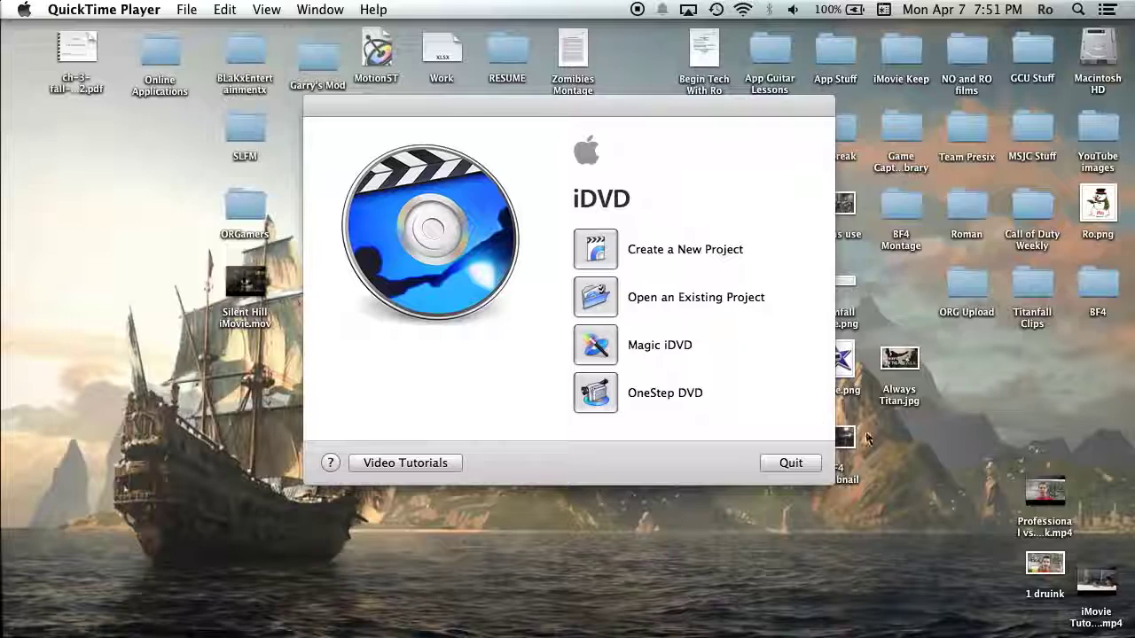
click(1099, 587)
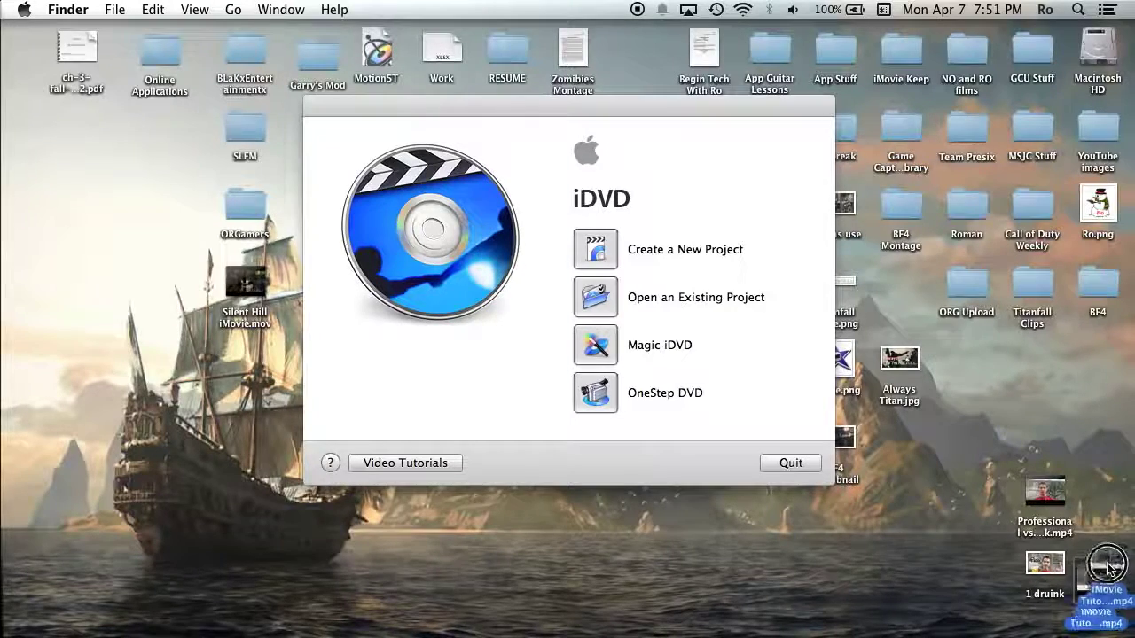
drag(578, 107, 515, 111)
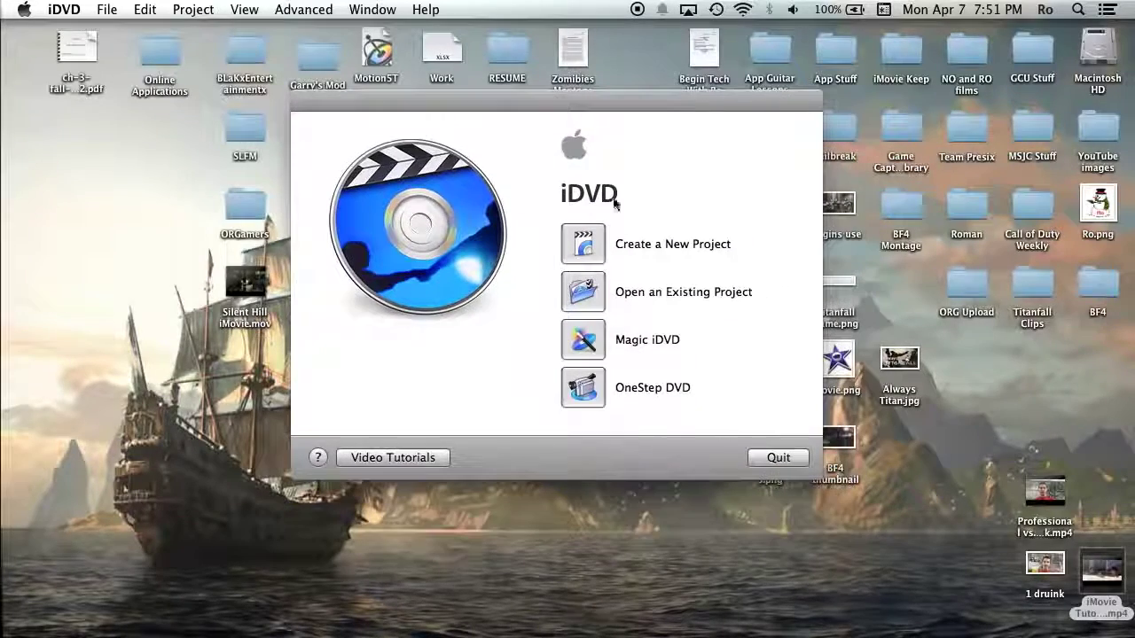
- Create a new iDVD project named Tutorial DVD on the Desktop with the Widescreen (16:9) aspect ratio
click(603, 252)
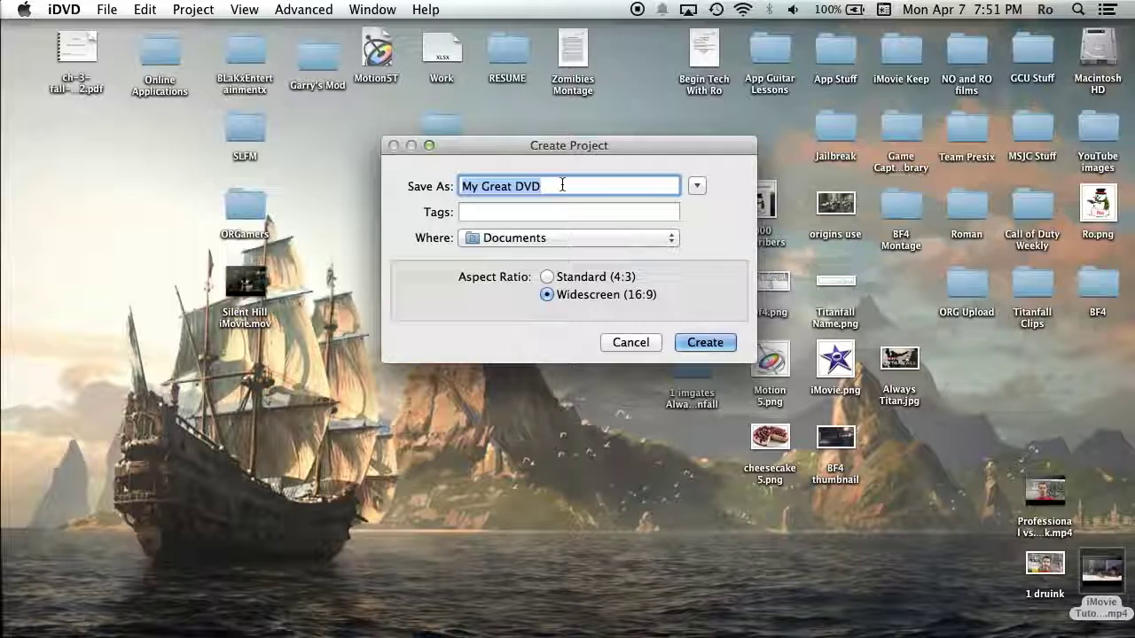
text(Tutorial D)
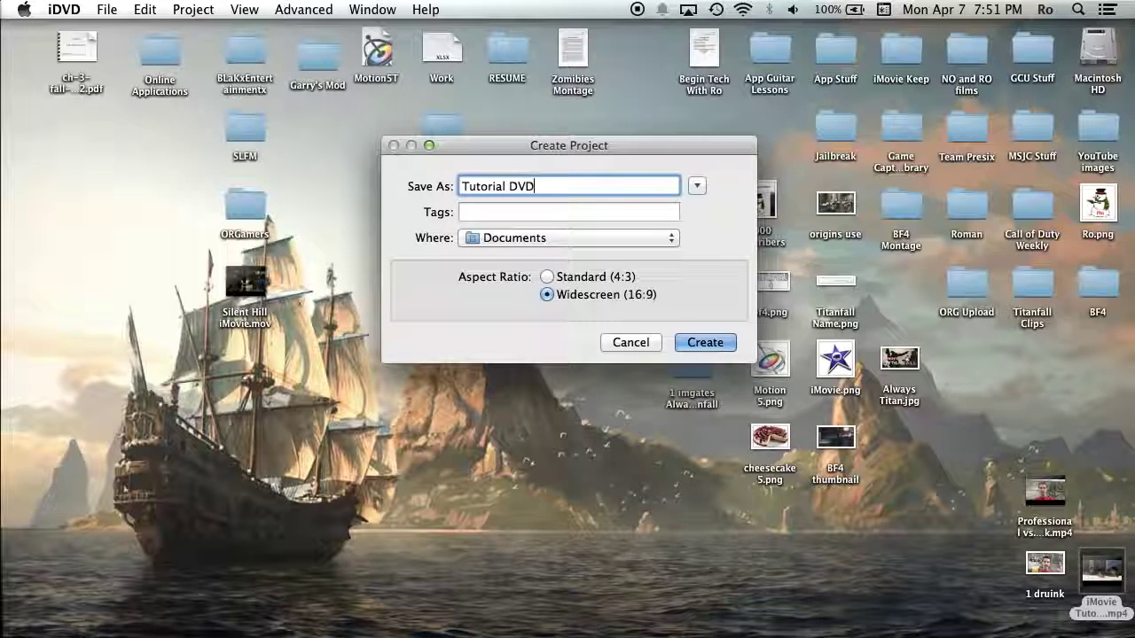
click(574, 235)
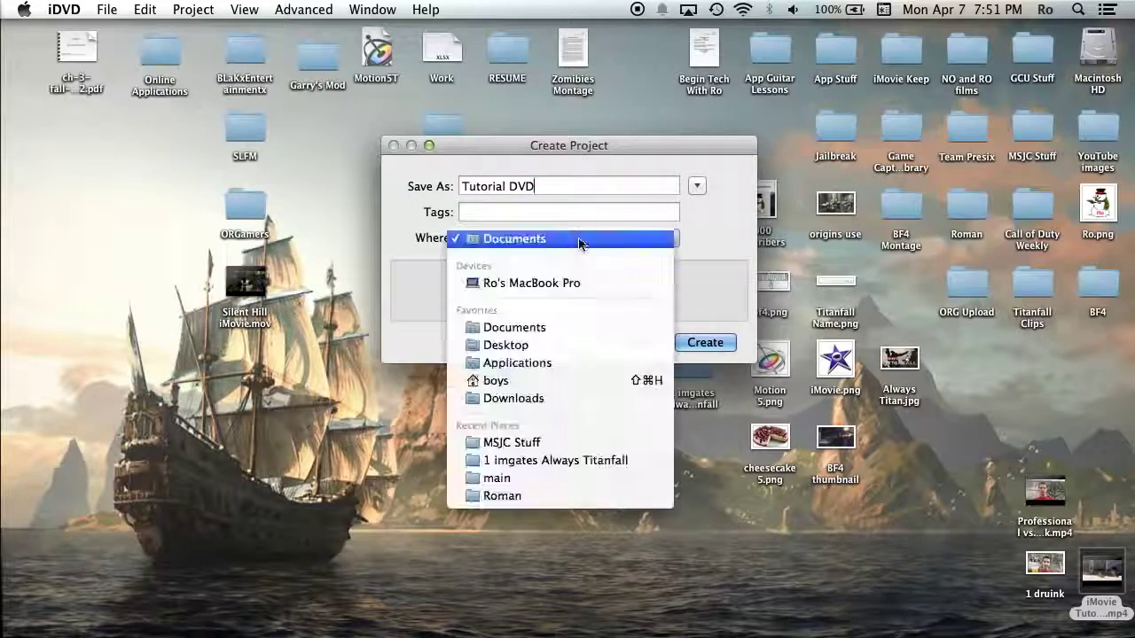
click(558, 345)
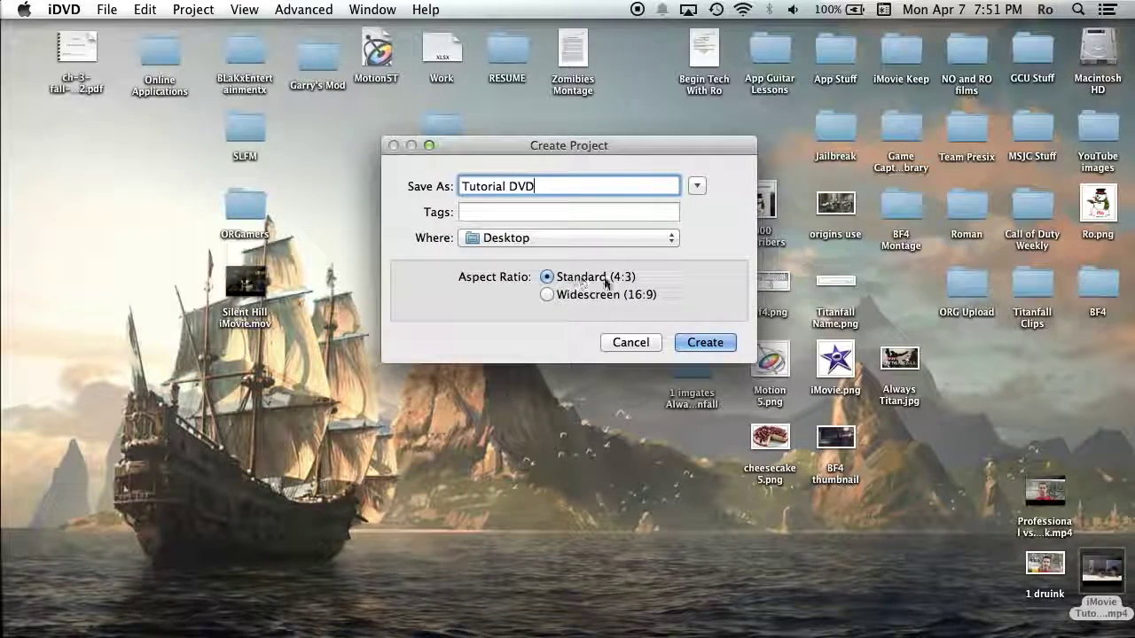
click(544, 297)
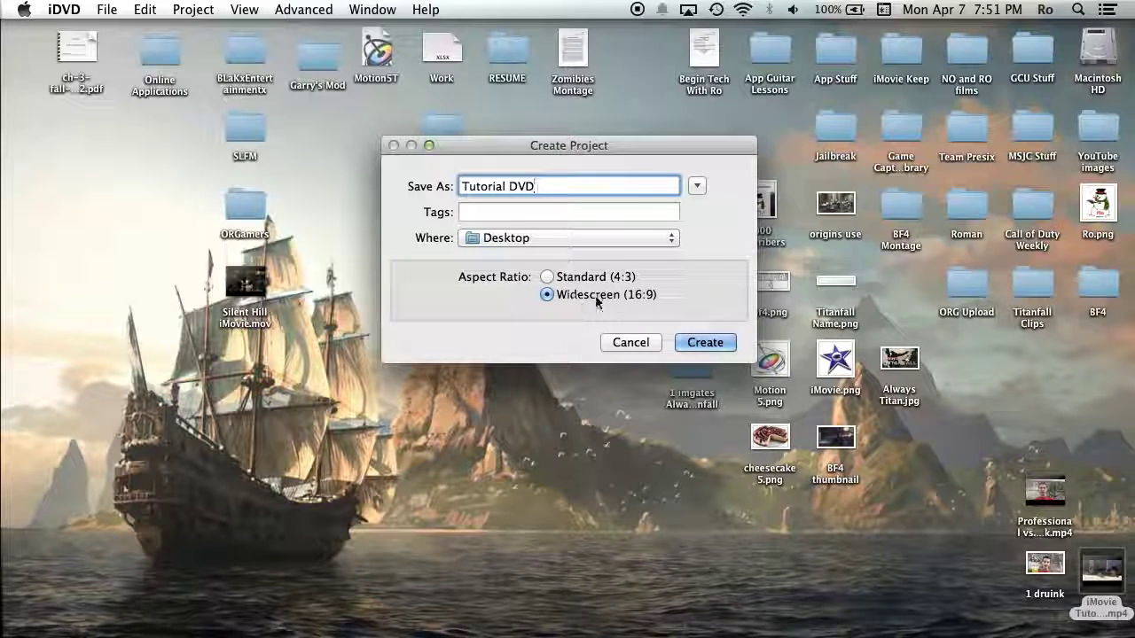
click(702, 343)
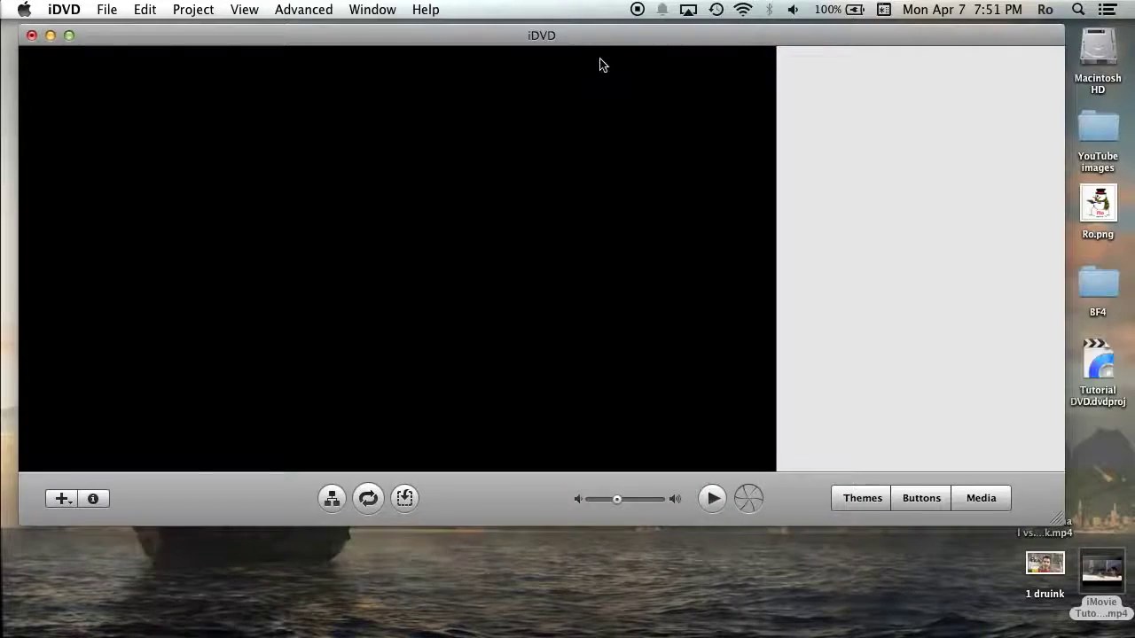
- Move the Tutorial DVD project window just below the menu bar and mute the system sound
mouse_move(608, 40)
mouse_down()
mouse_move(621, 40)
mouse_move(609, 41)
mouse_up()
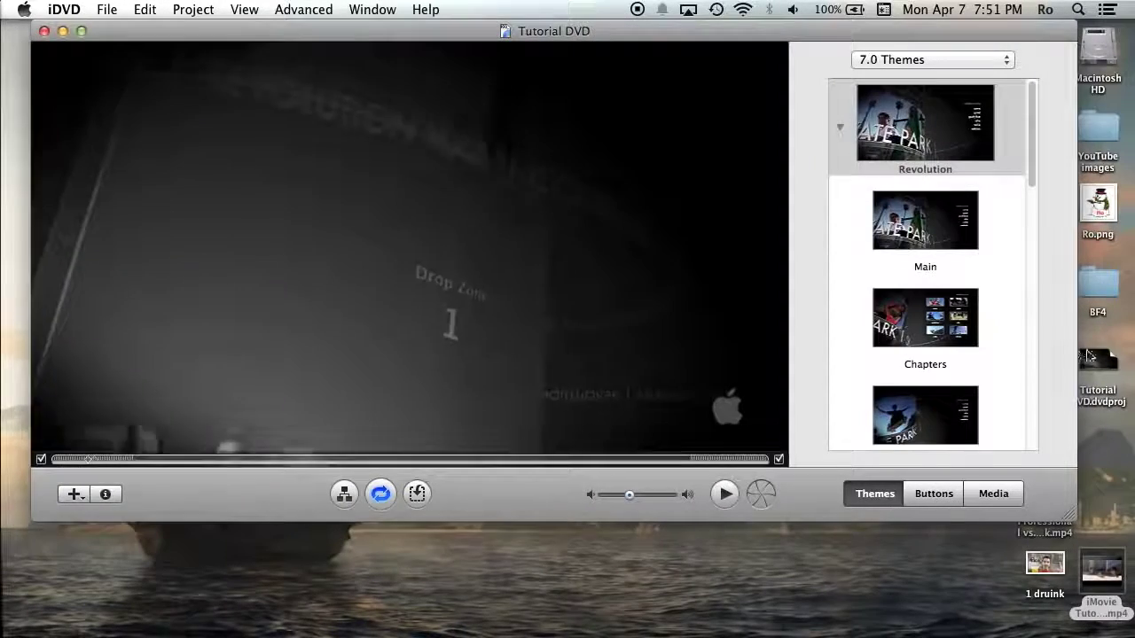
click(1099, 360)
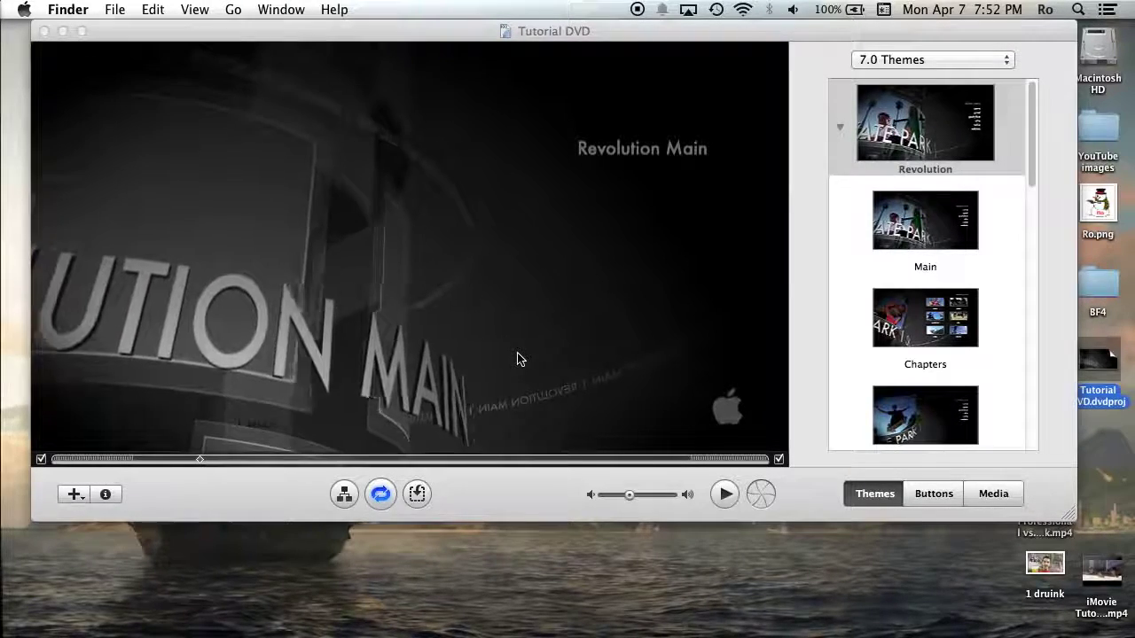
key(XF86AudioRaiseVolume)
key(XF86AudioMute)
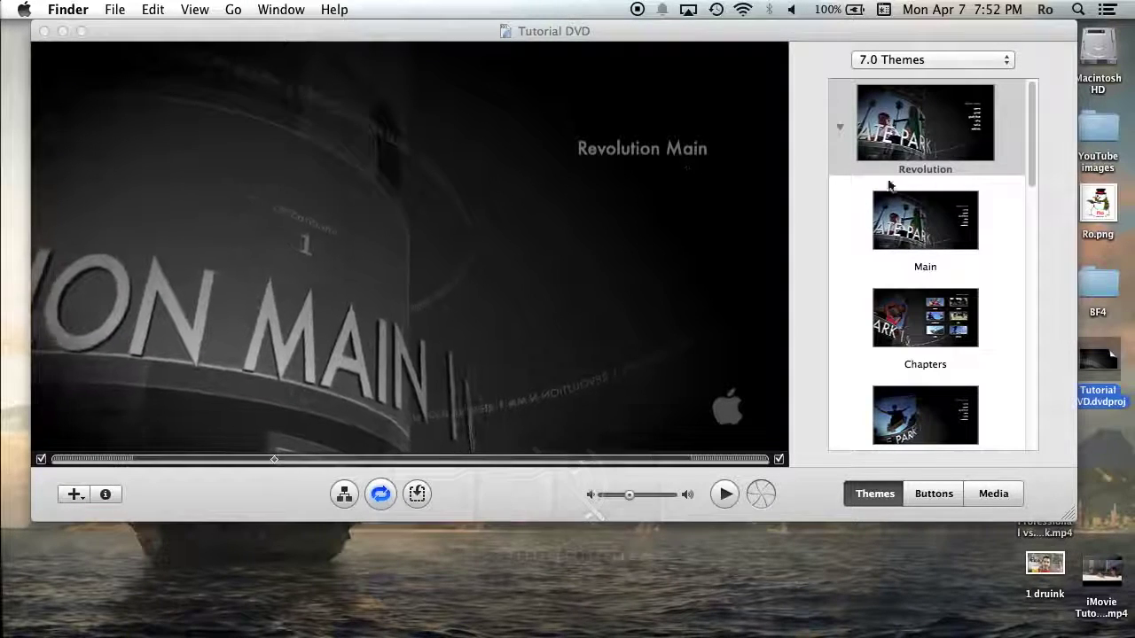
- Try the Bands theme from the 7.0 Themes on the DVD menu and switch back to Revolution
click(940, 129)
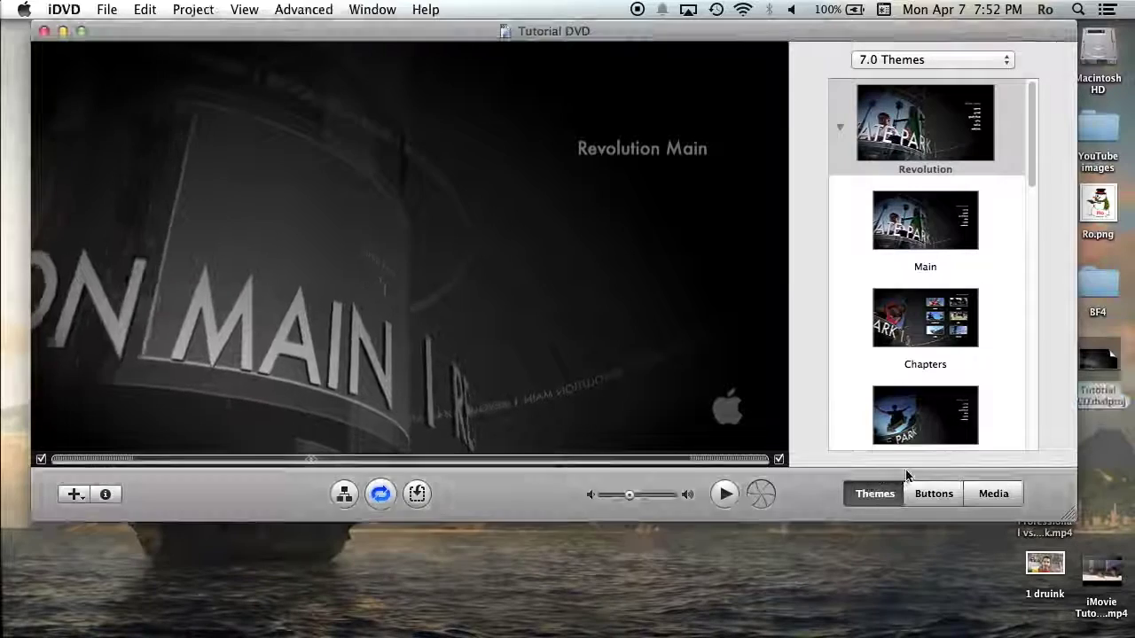
click(945, 121)
scroll(923, 266, down, 10)
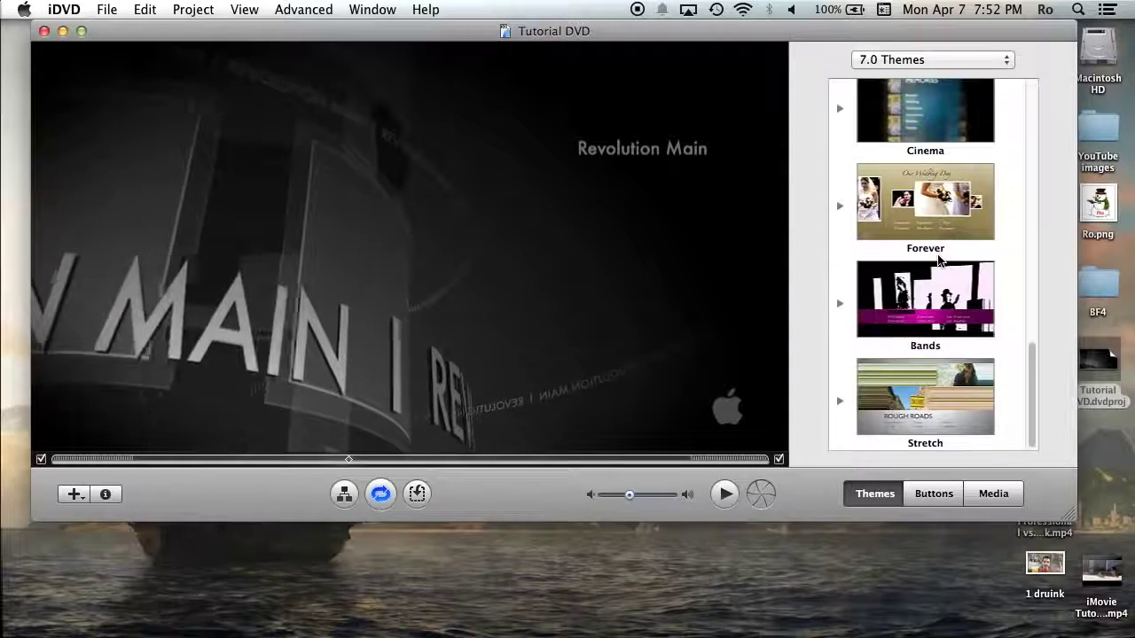
click(917, 311)
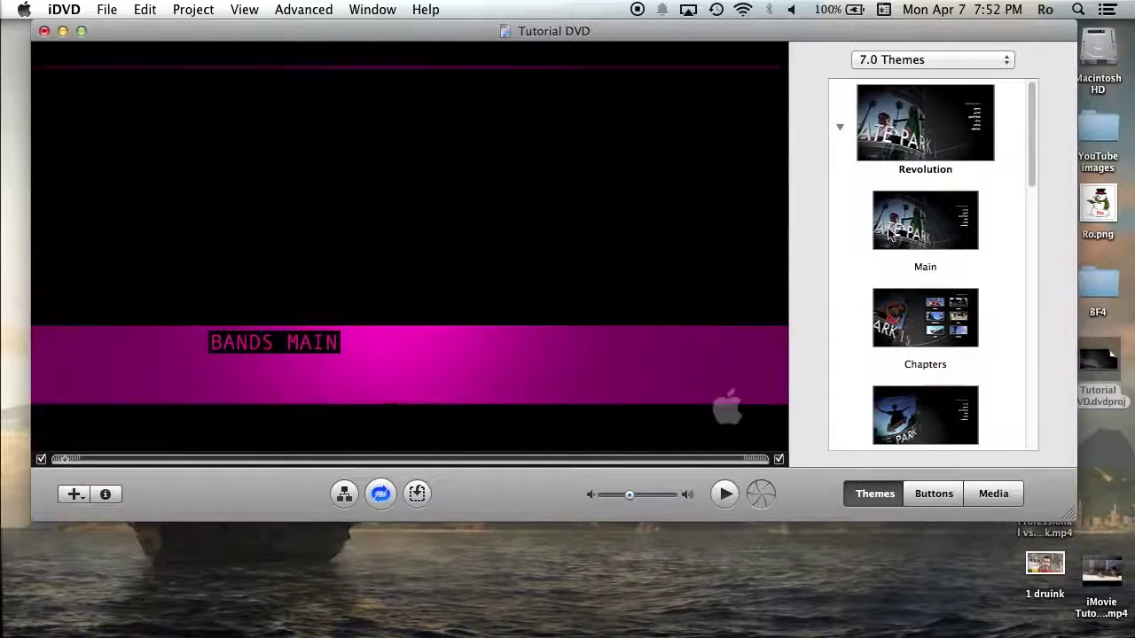
click(911, 115)
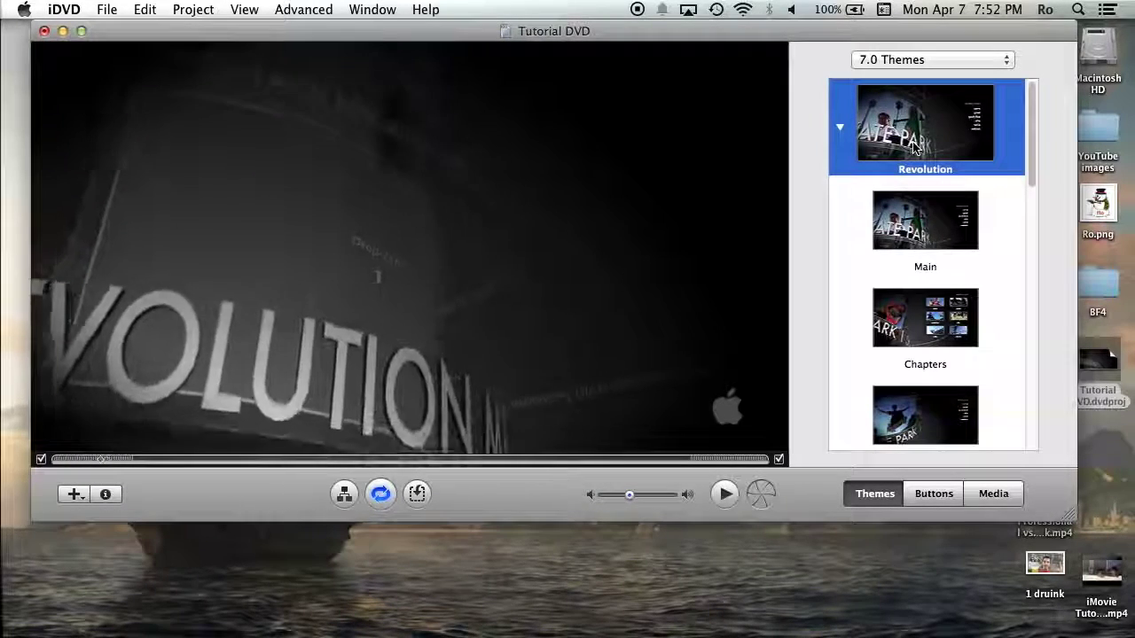
- Move the "Revolution Main" title slightly higher on the DVD menu, keeping its text and font settings
click(641, 151)
click(641, 151)
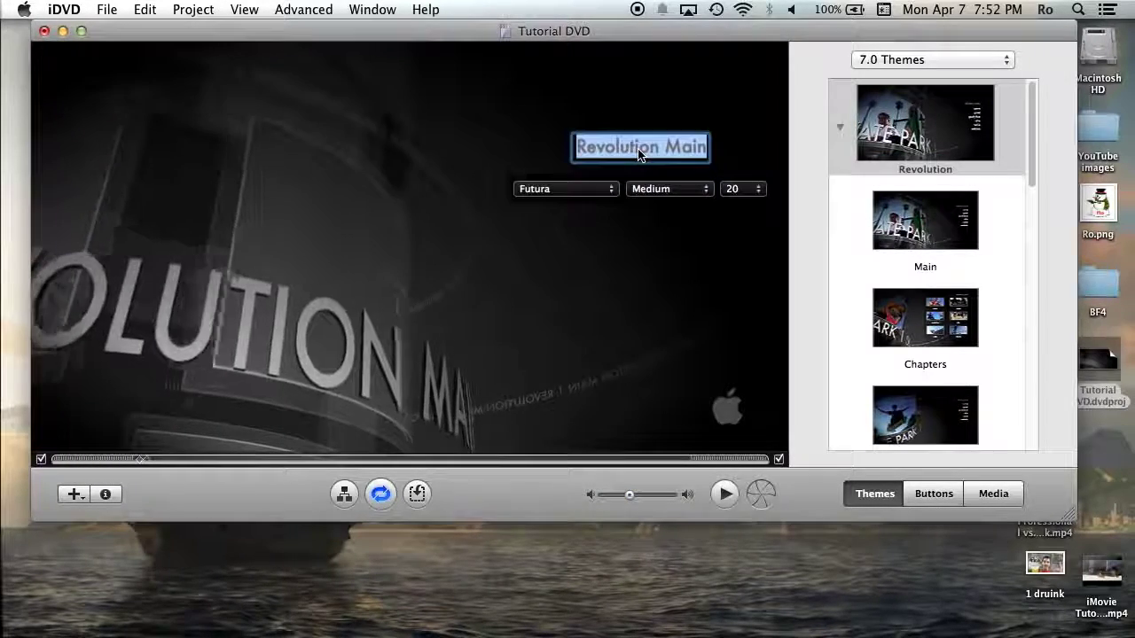
click(641, 94)
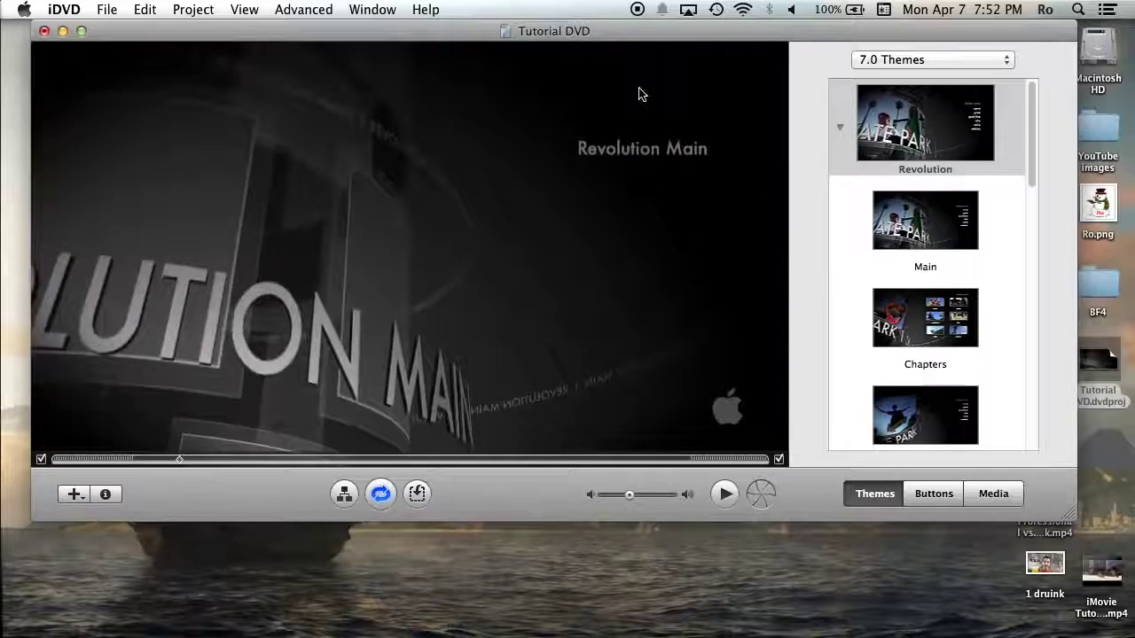
drag(659, 157, 674, 133)
click(635, 131)
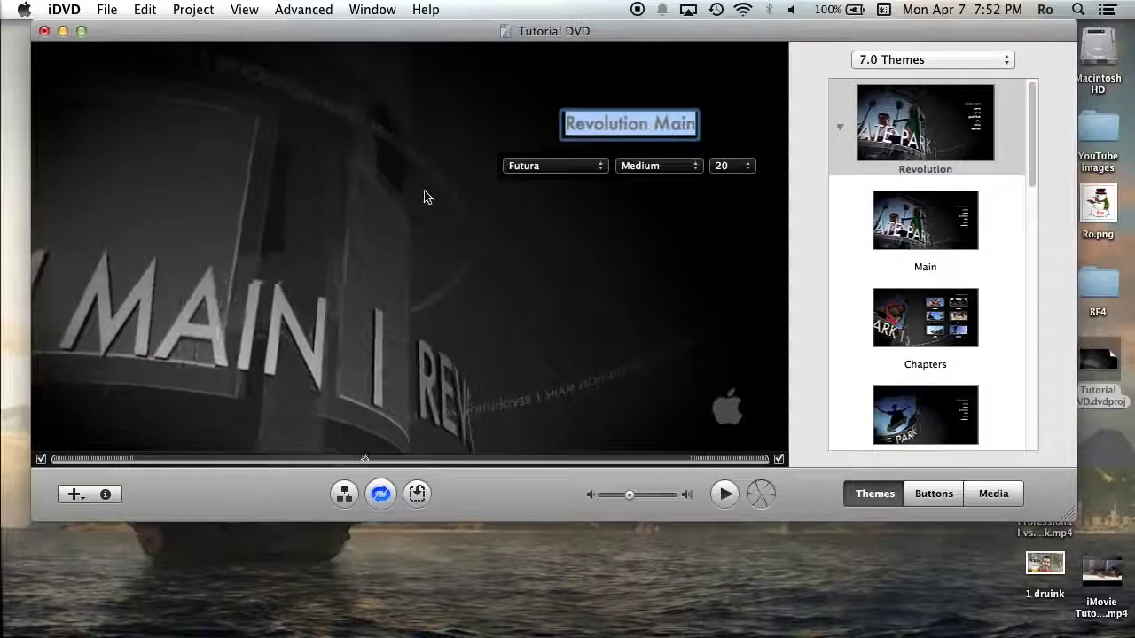
click(430, 155)
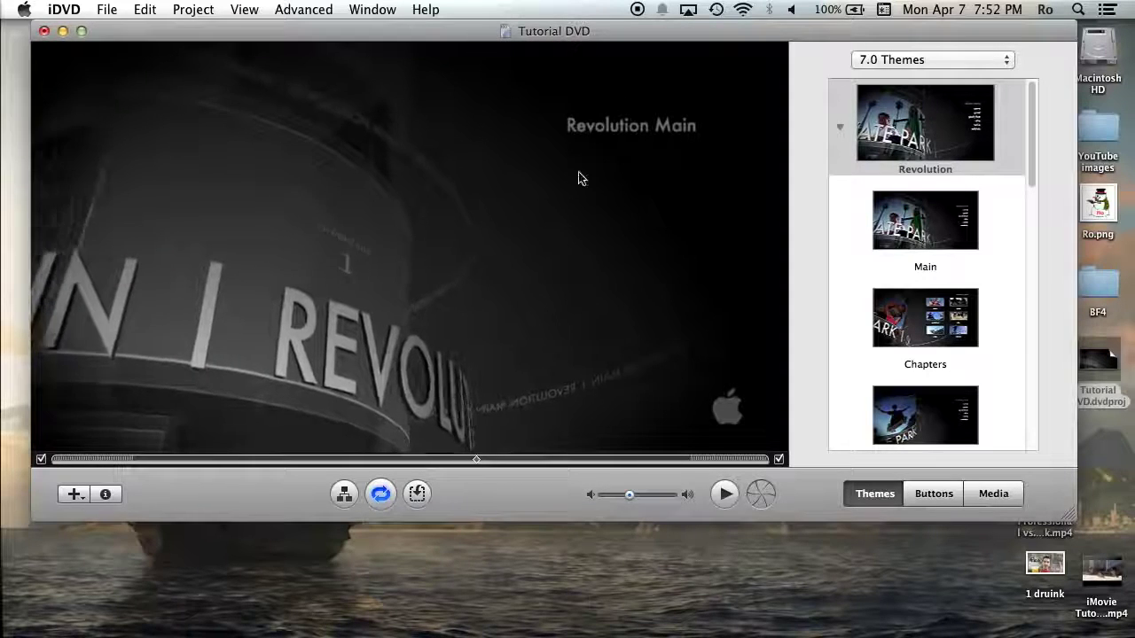
- Replace the DVD menu's title text with "NOandROfilms Tutorials"
click(623, 133)
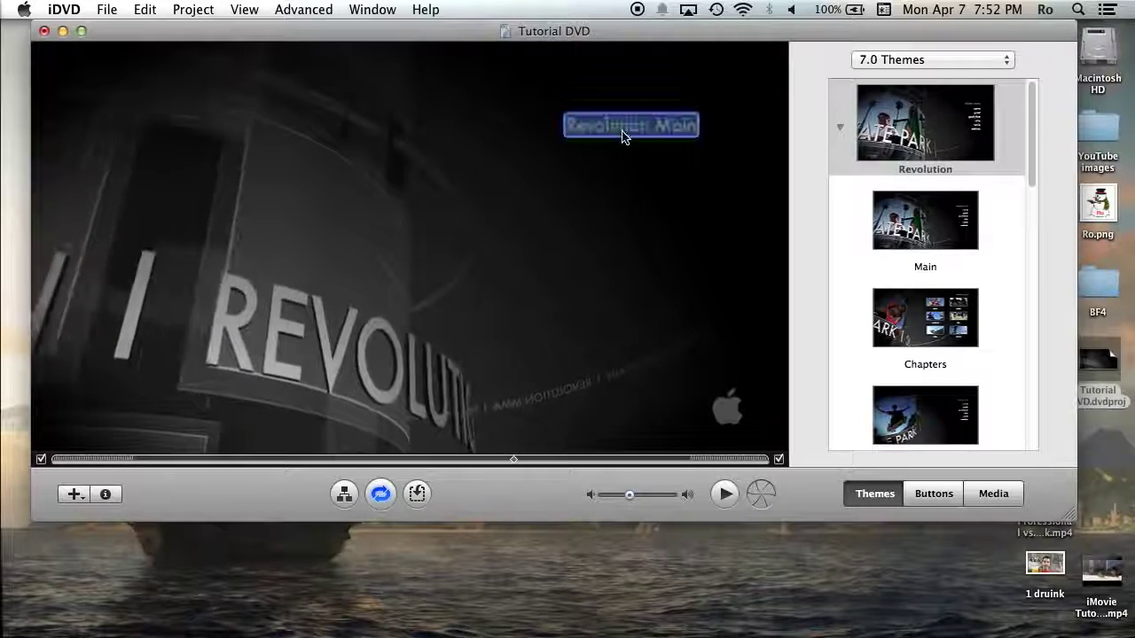
click(627, 133)
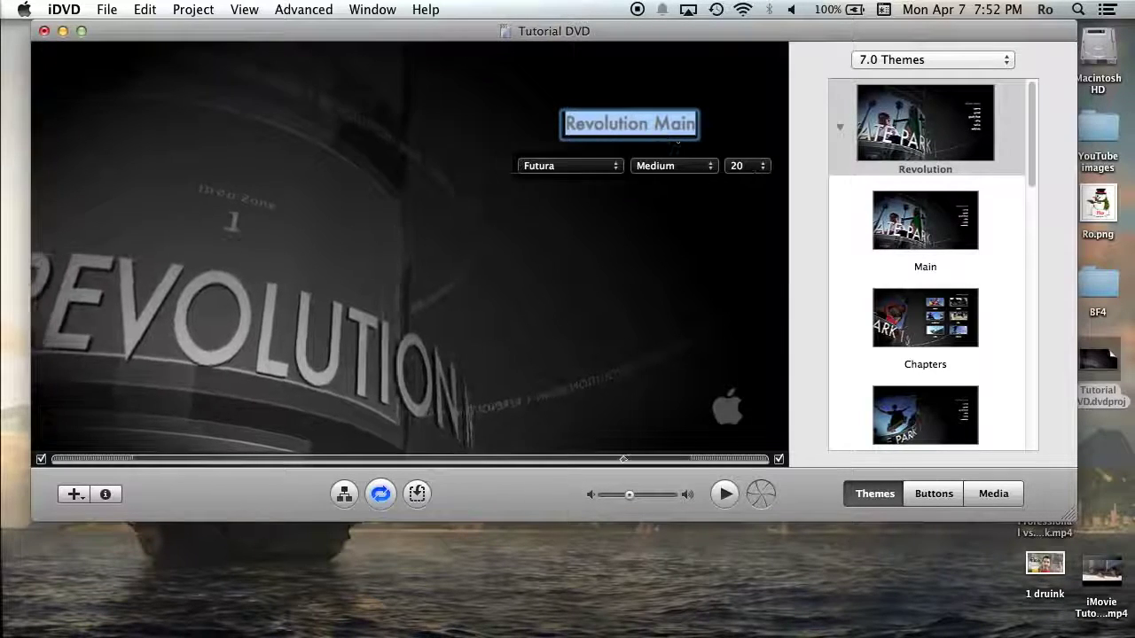
text(NOandROfilms)
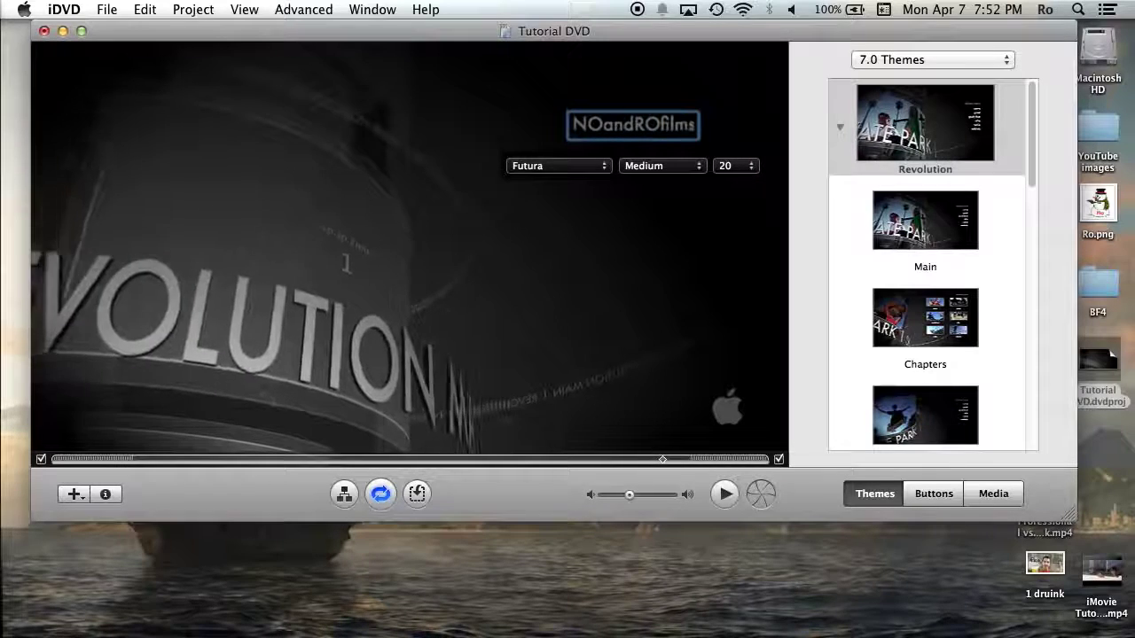
text( Tutorials)
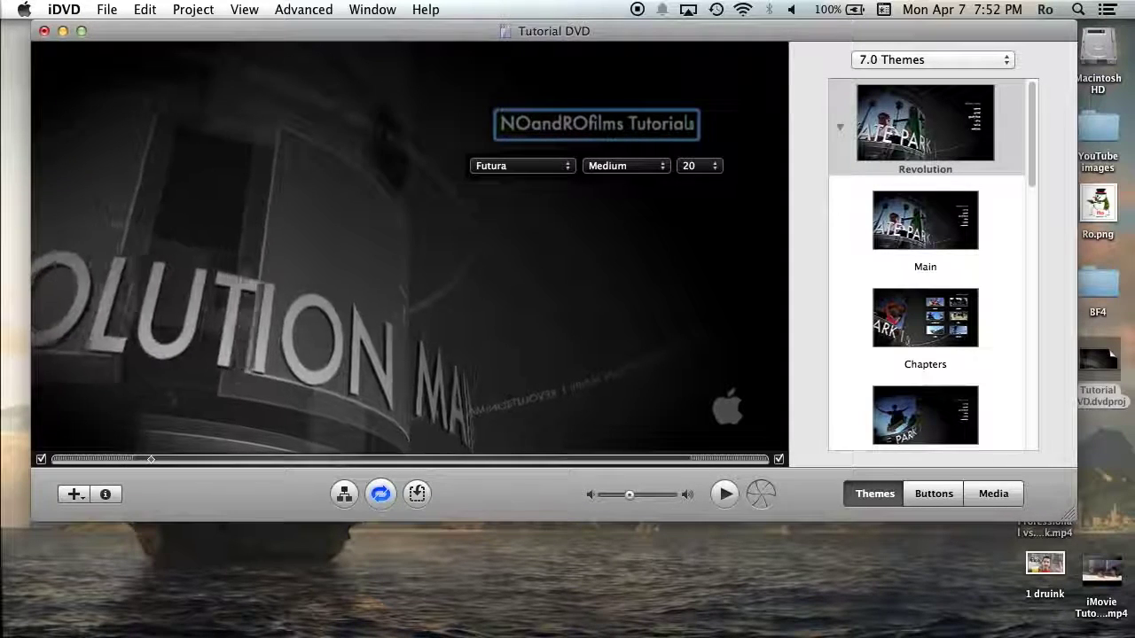
click(654, 256)
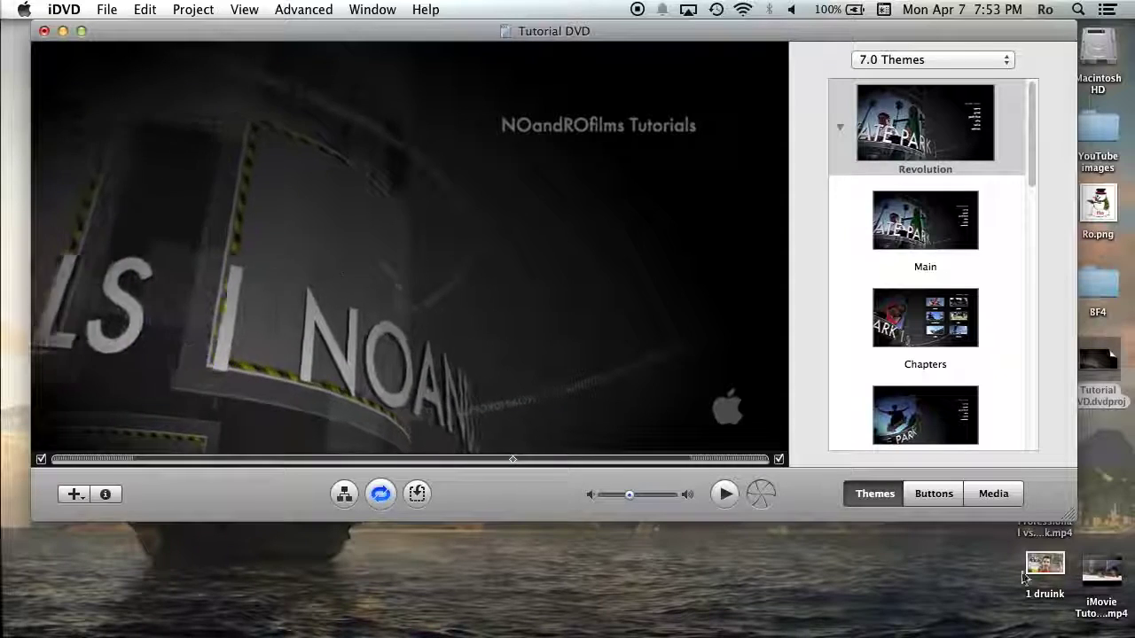
- Add the "1 druink" file from the desktop to the menu's drop zone and review the available import types
drag(1044, 563, 166, 208)
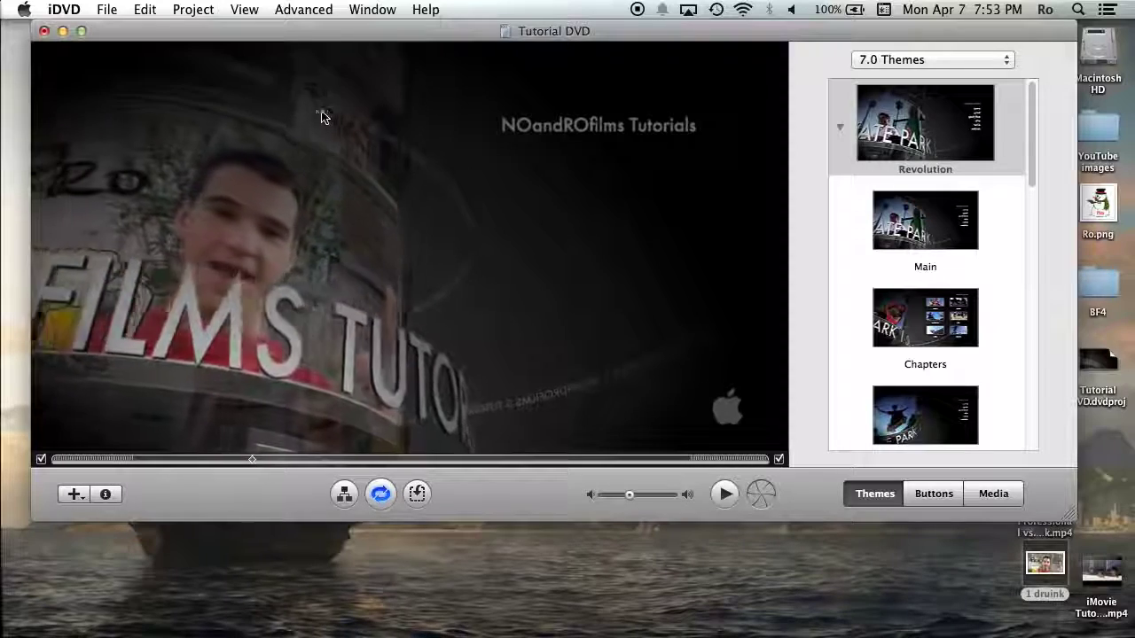
click(106, 9)
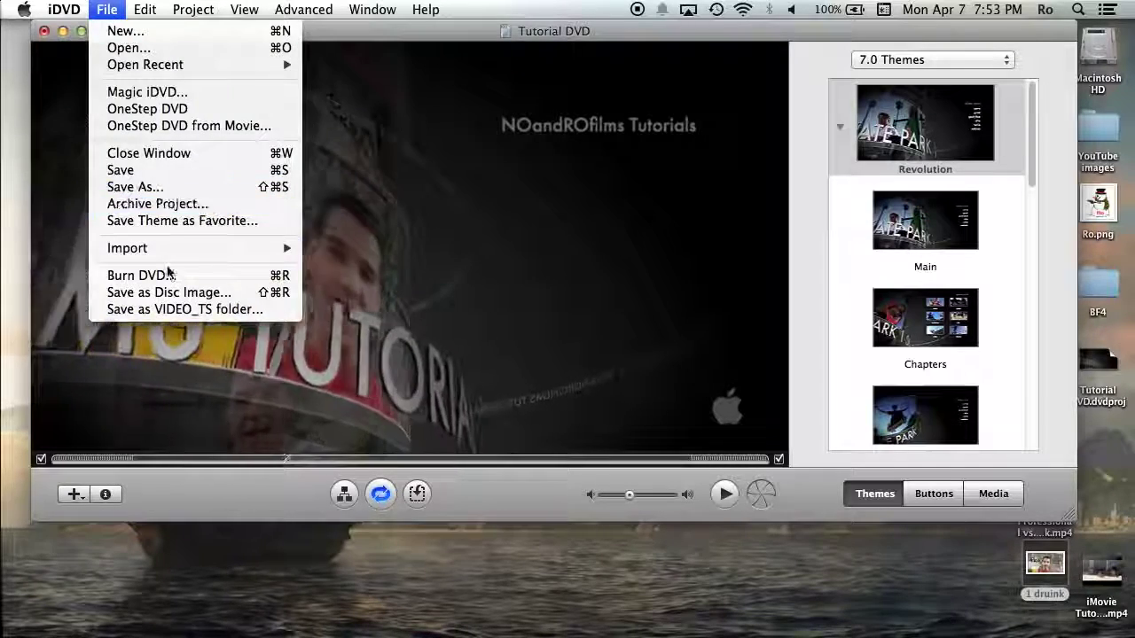
mouse_move(157, 250)
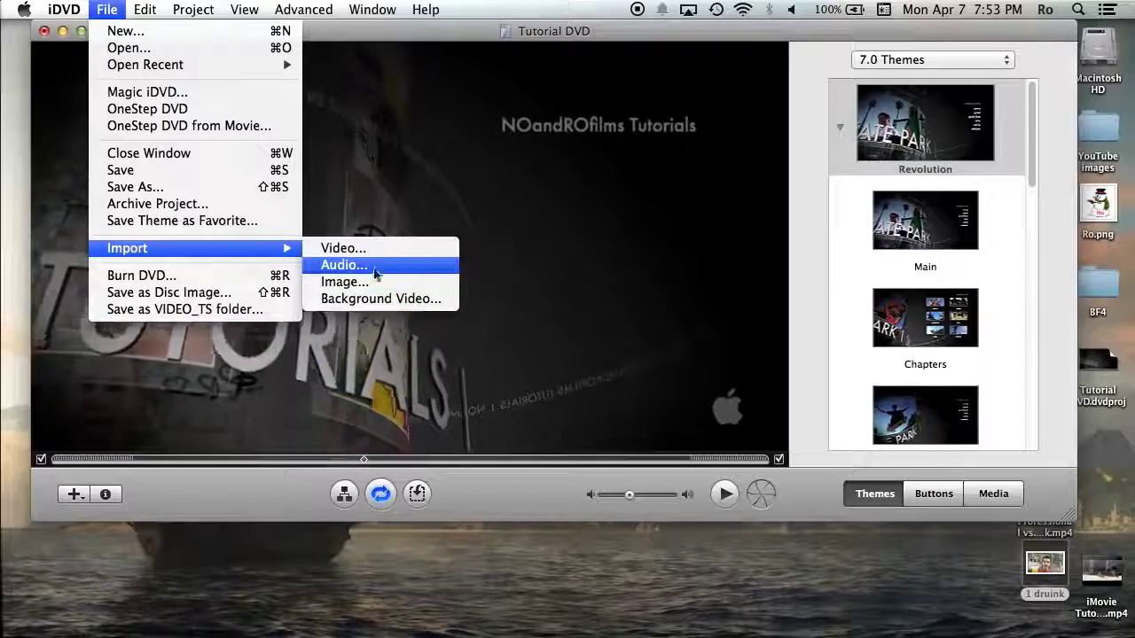
click(481, 225)
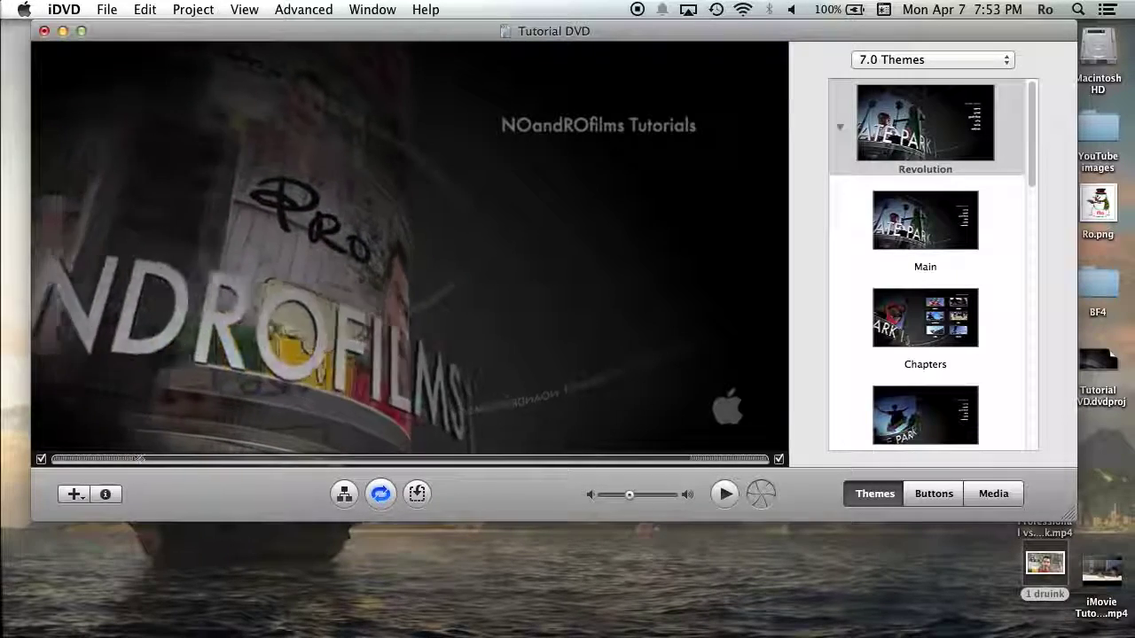
click(1115, 583)
click(458, 288)
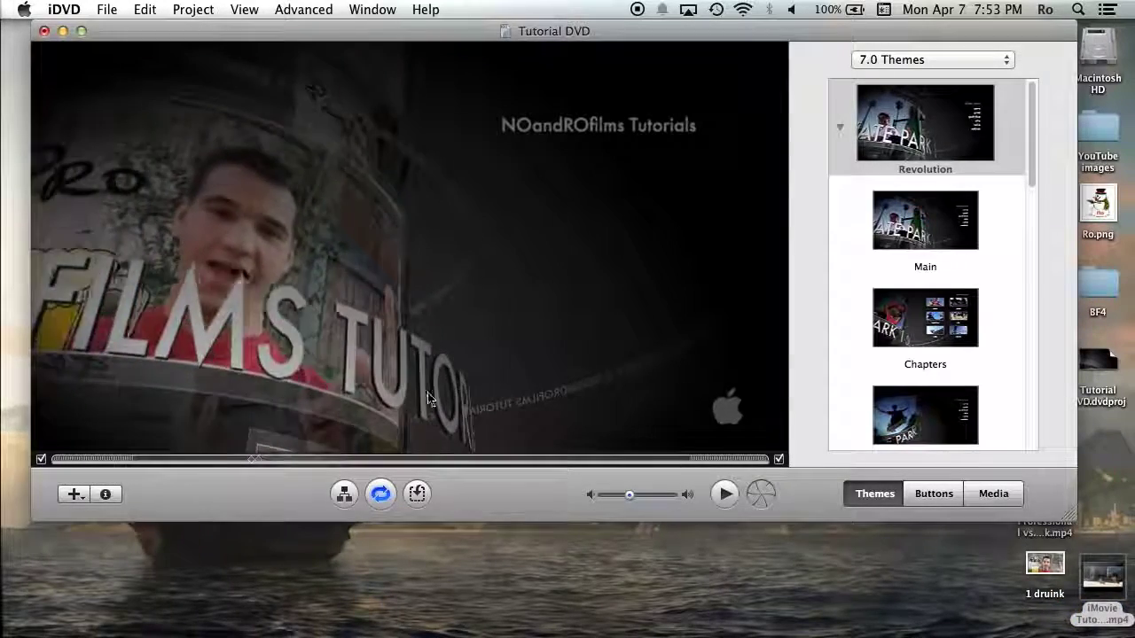
click(144, 9)
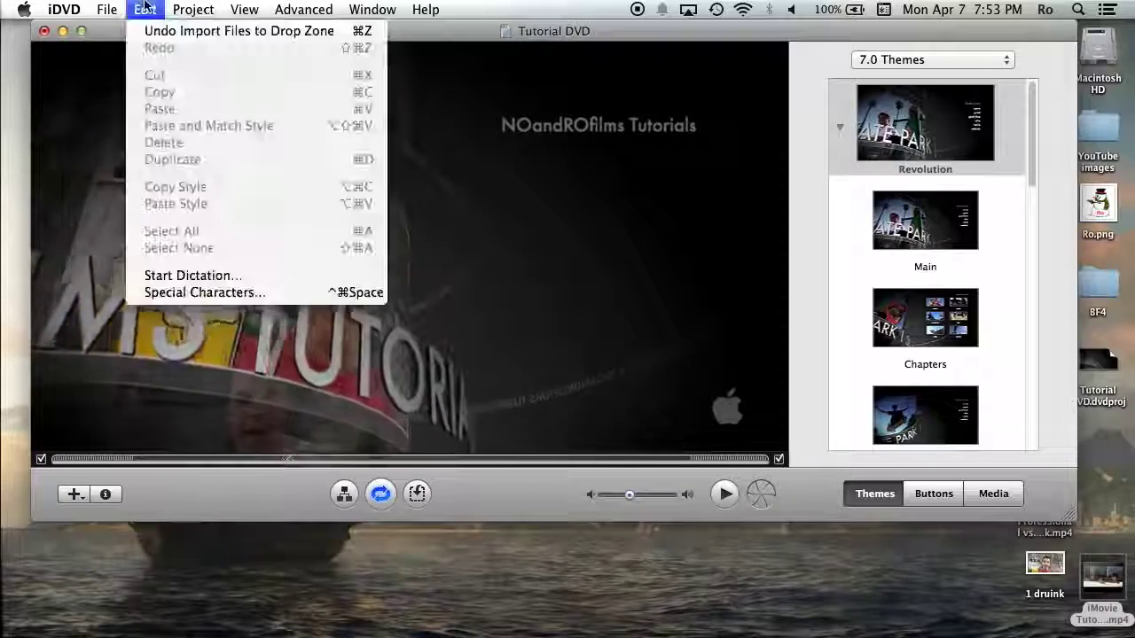
click(71, 177)
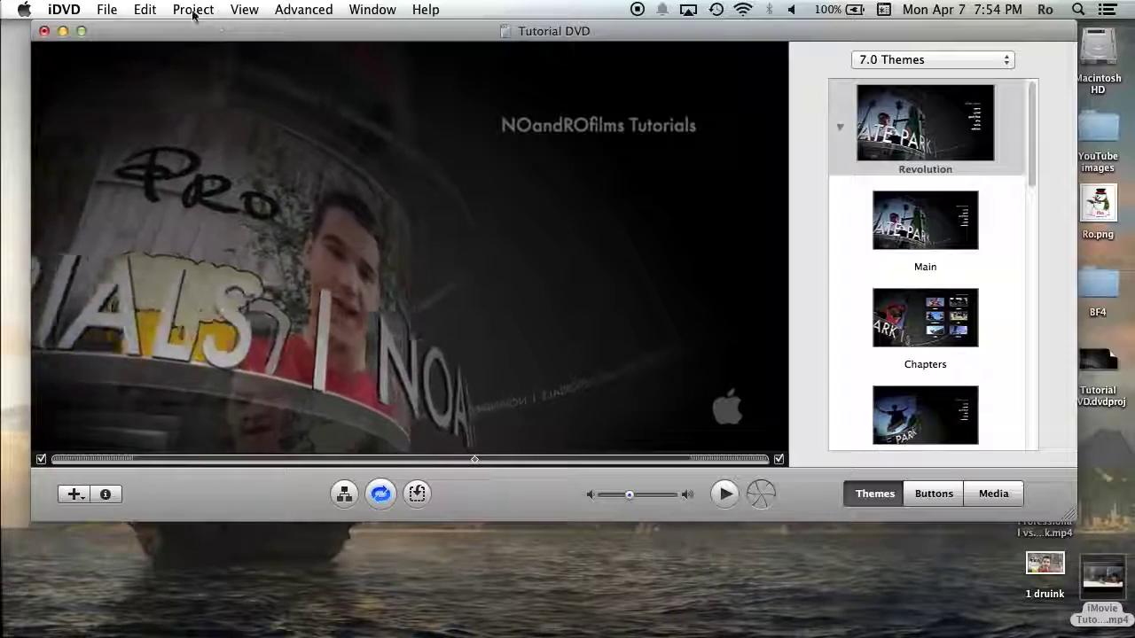
click(186, 13)
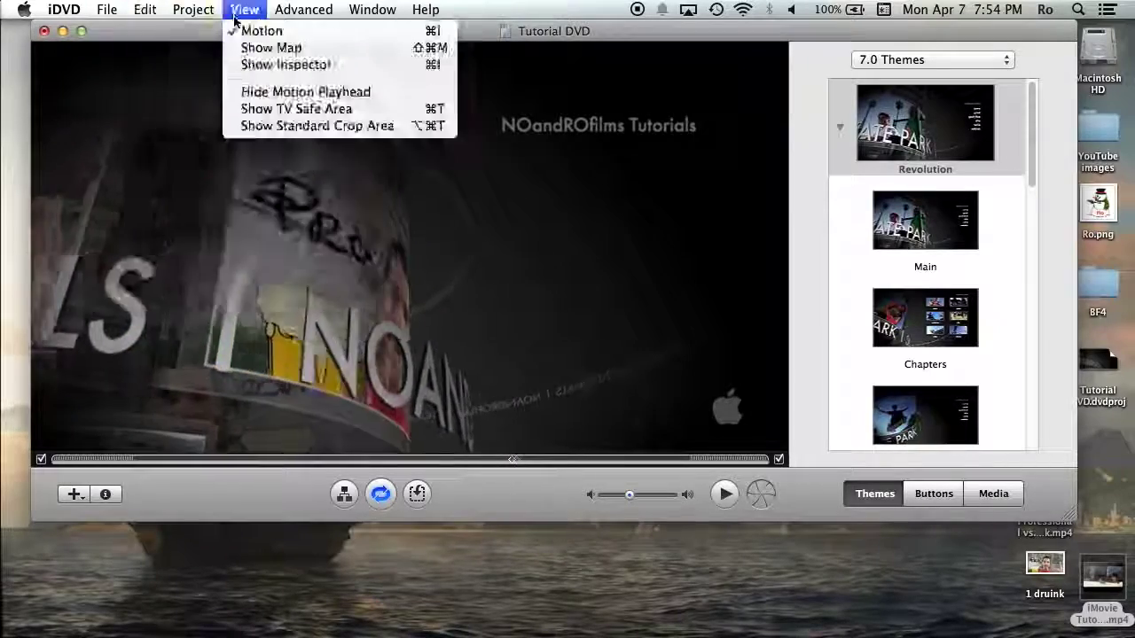
click(112, 12)
click(192, 10)
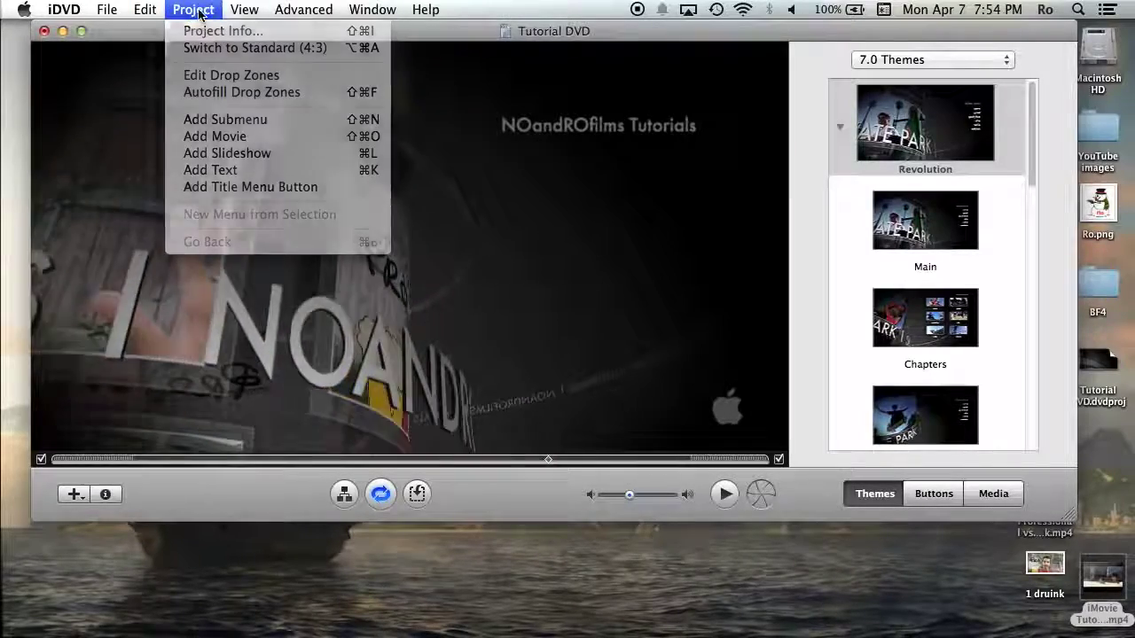
click(553, 235)
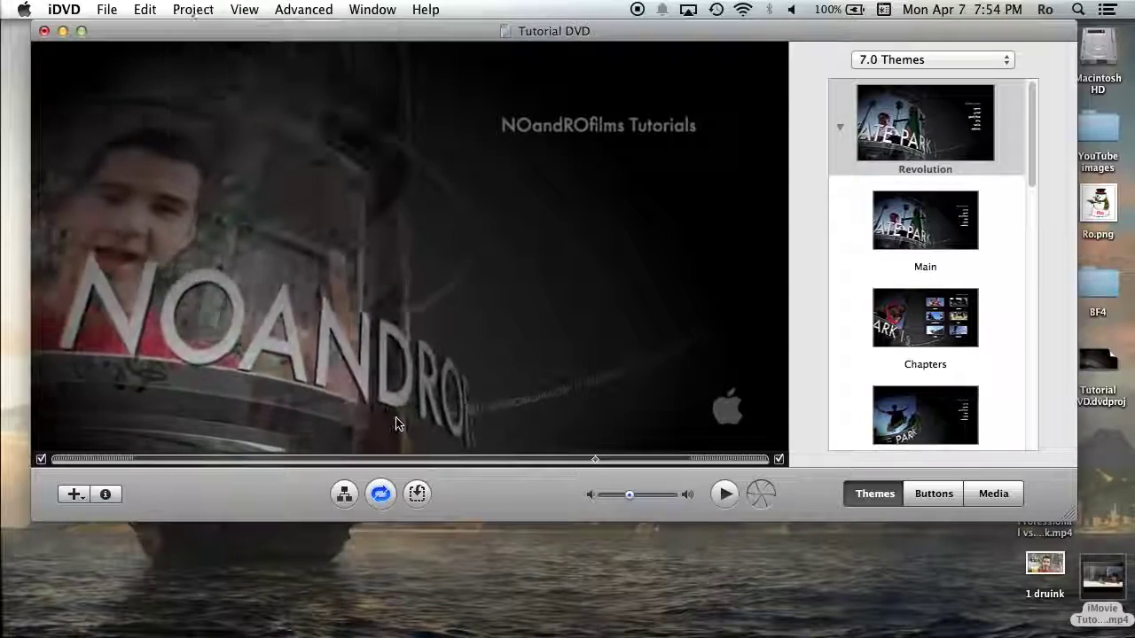
- Review the menu's background, audio and button settings and the options for adding submenus, movies and slideshows
click(108, 496)
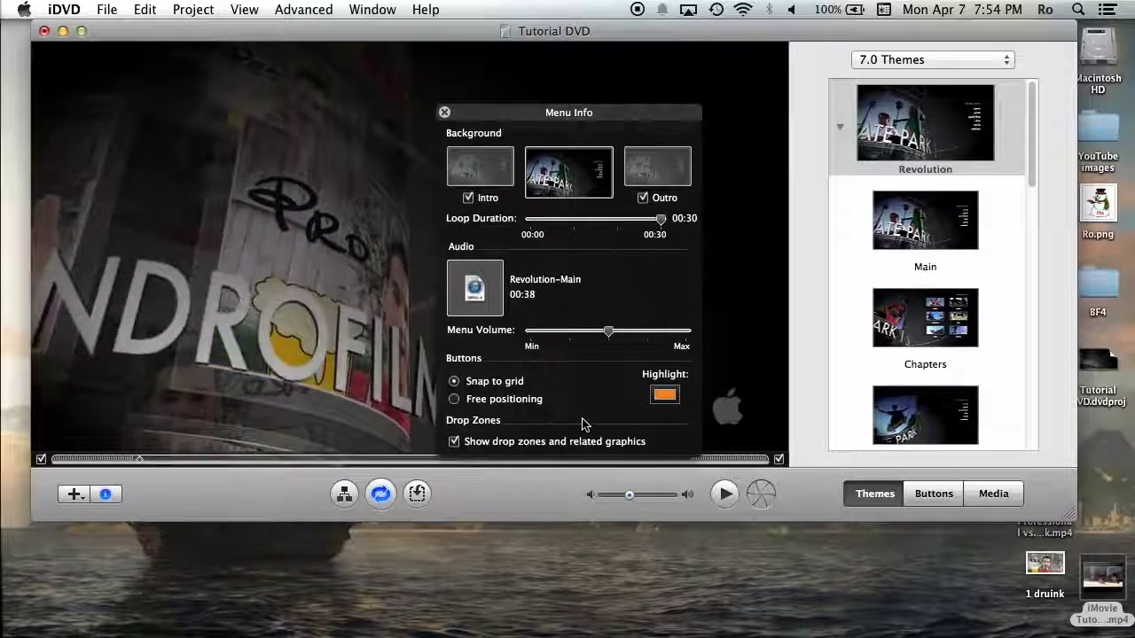
click(445, 114)
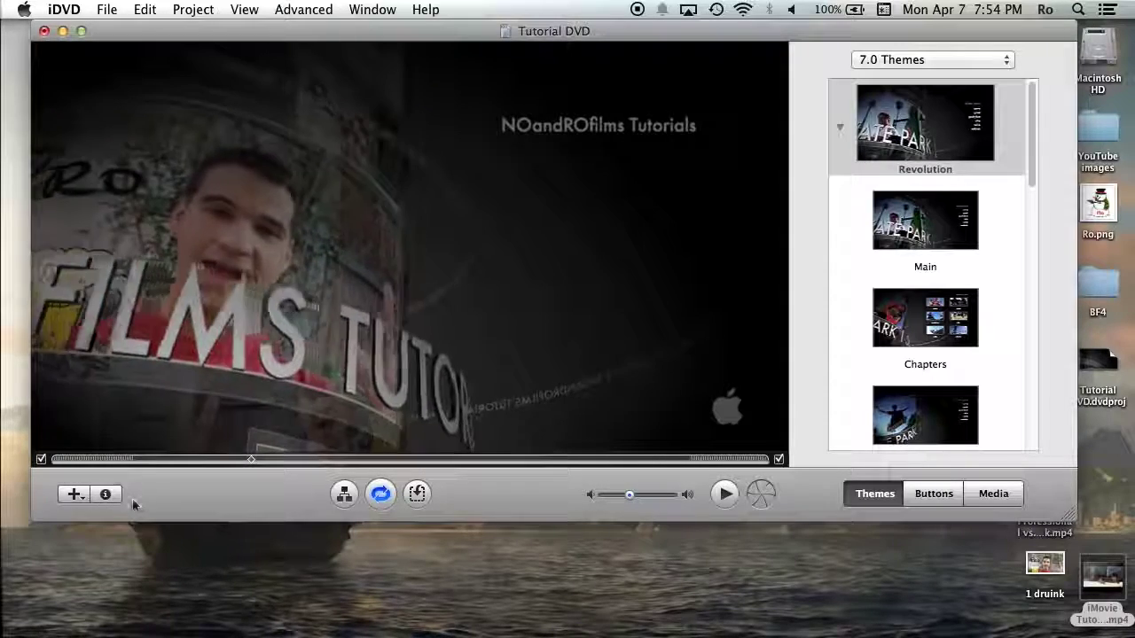
click(75, 495)
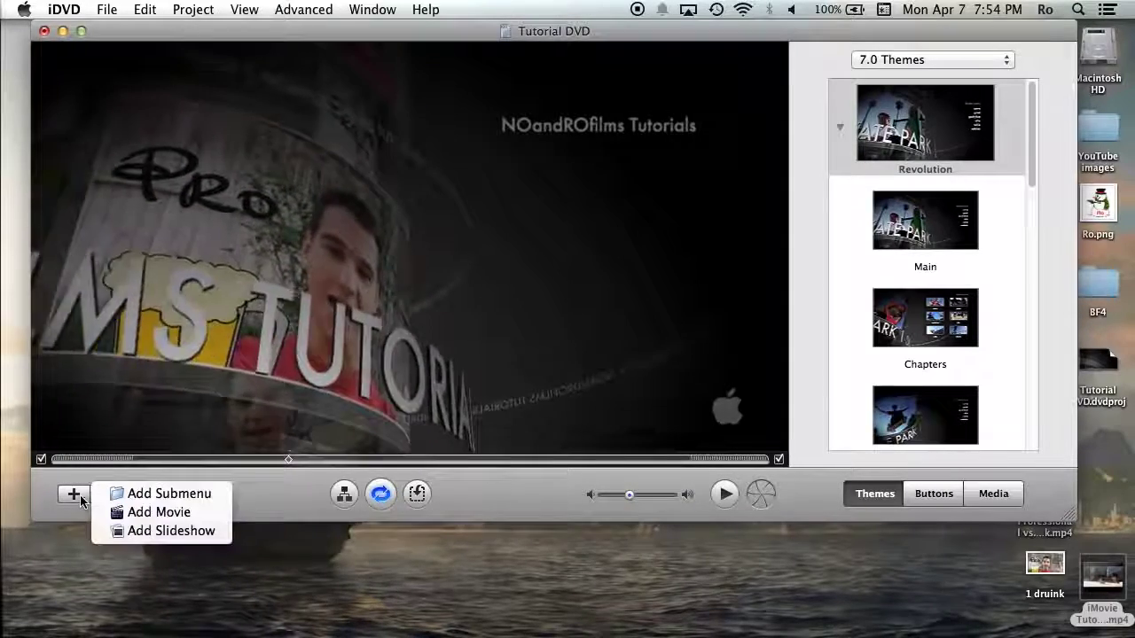
click(189, 506)
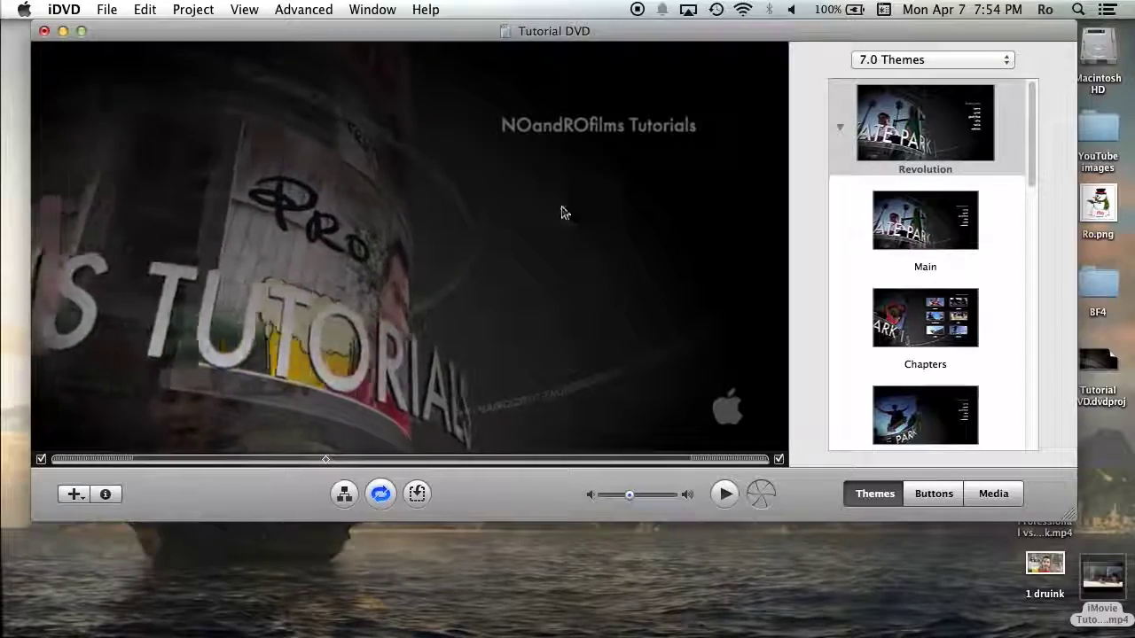
right_click(596, 220)
right_click(552, 239)
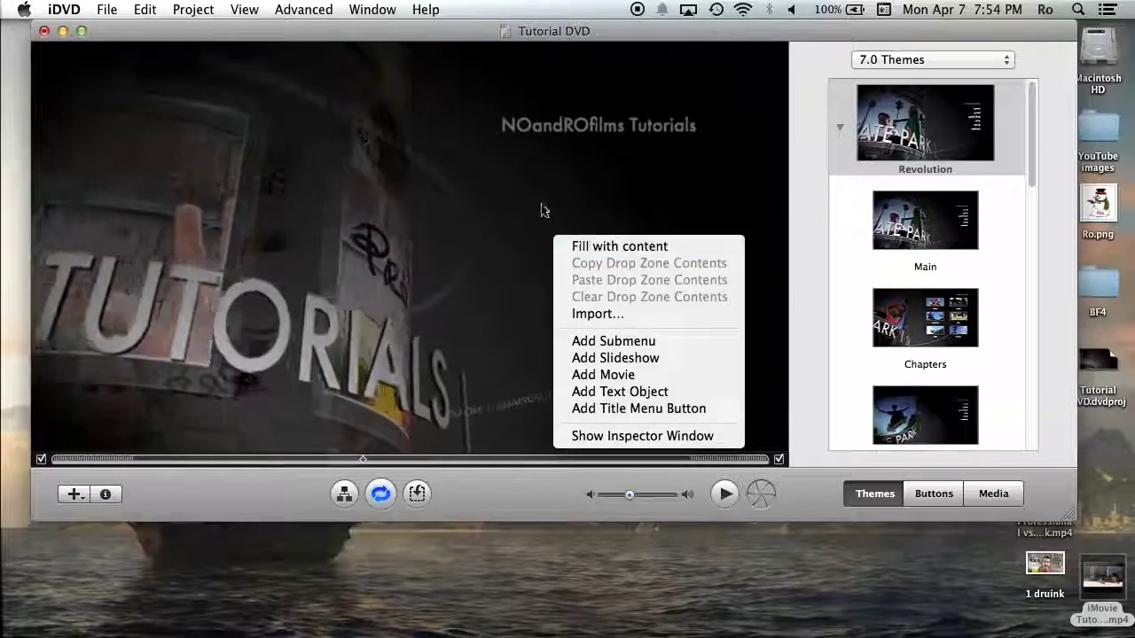
right_click(588, 201)
click(511, 260)
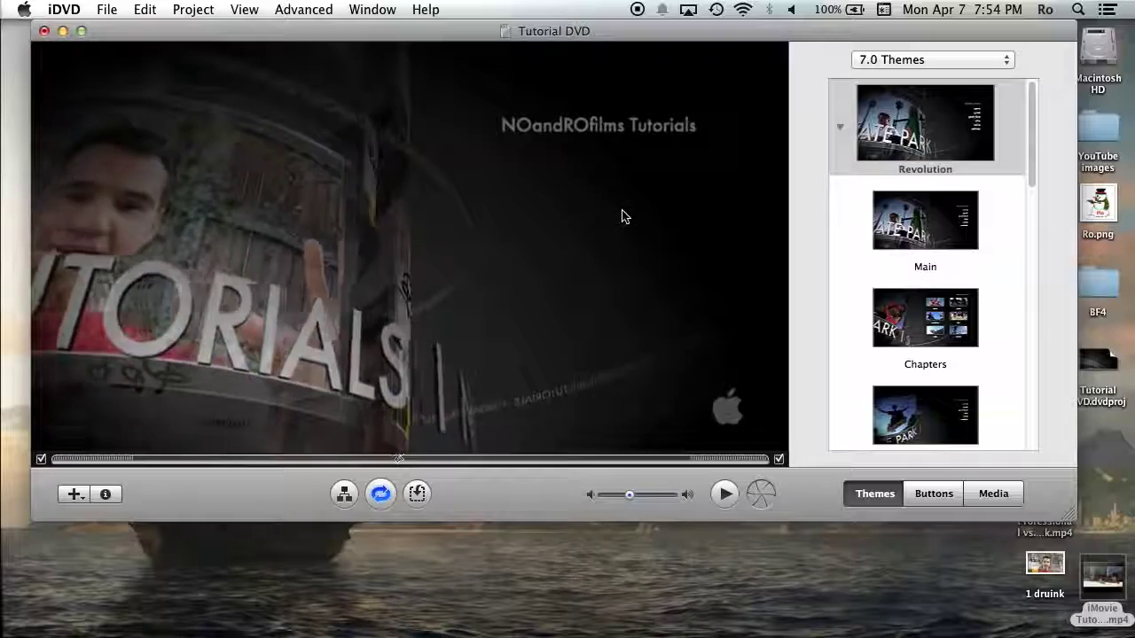
- Add a movie placeholder button to the DVD menu and position it just below the "NOandROfilms Tutorials" title
click(241, 10)
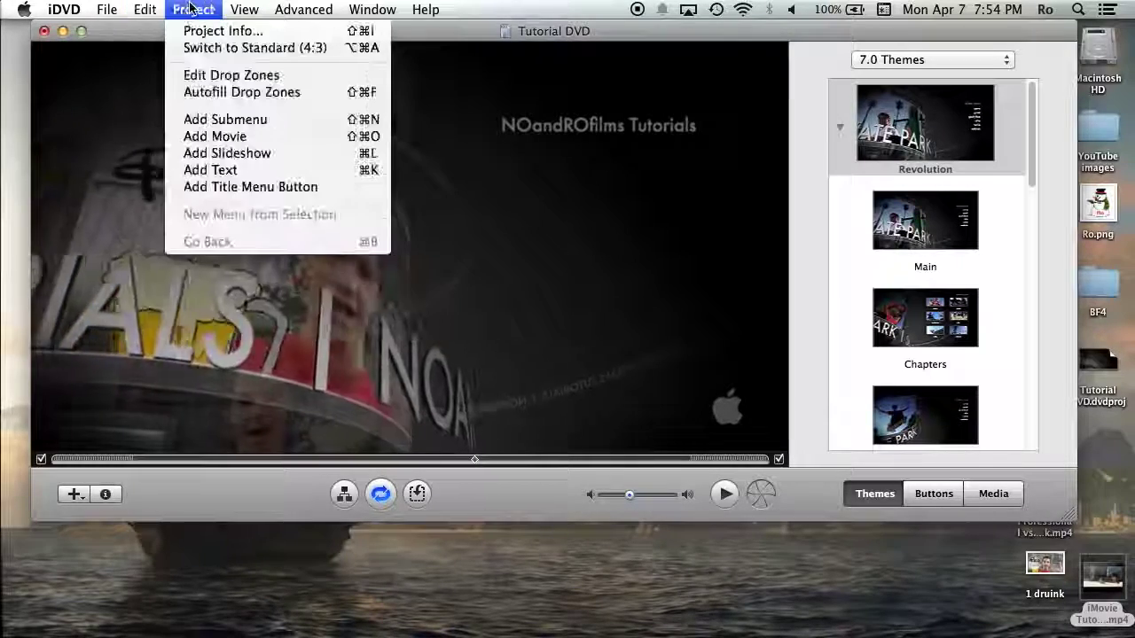
click(201, 13)
click(195, 10)
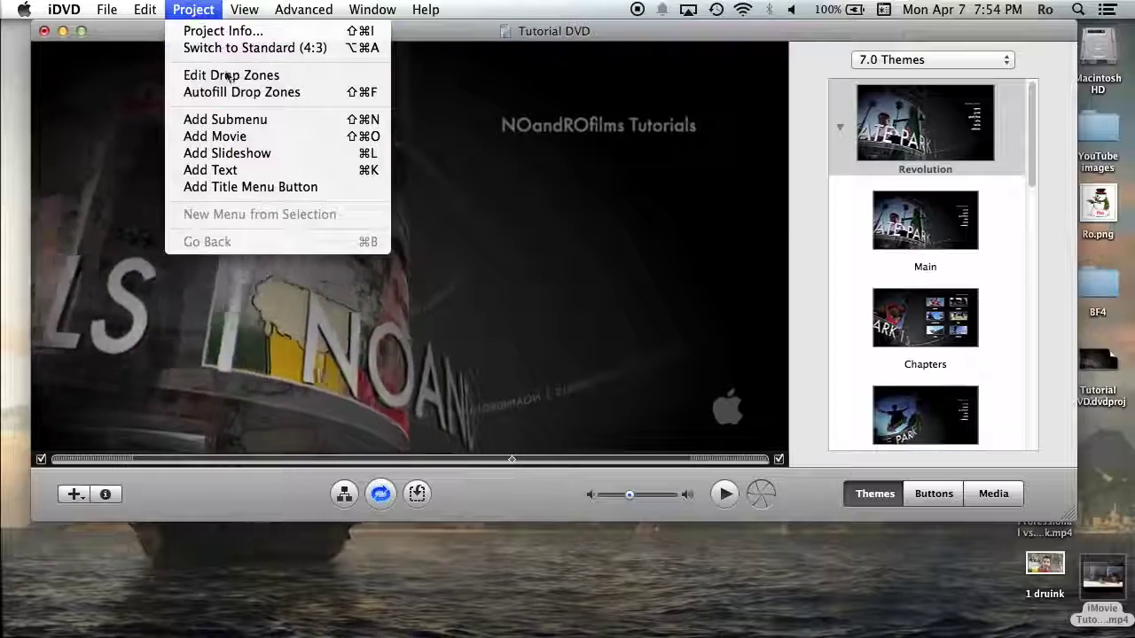
click(239, 137)
mouse_move(671, 214)
mouse_down()
mouse_move(652, 219)
mouse_move(653, 201)
mouse_up()
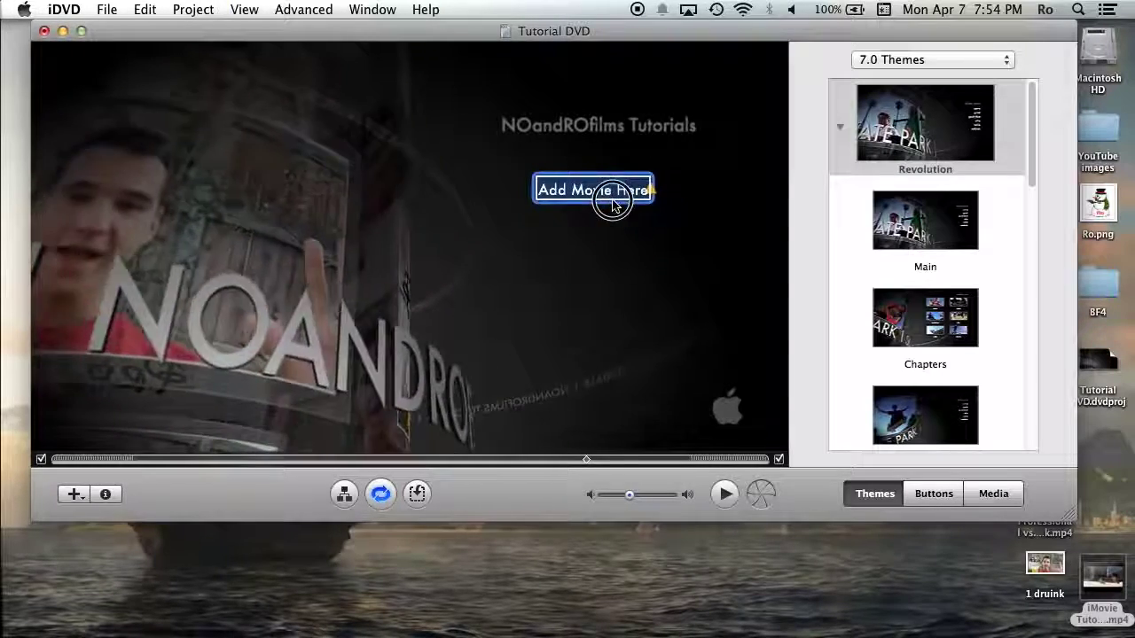
drag(629, 211, 584, 194)
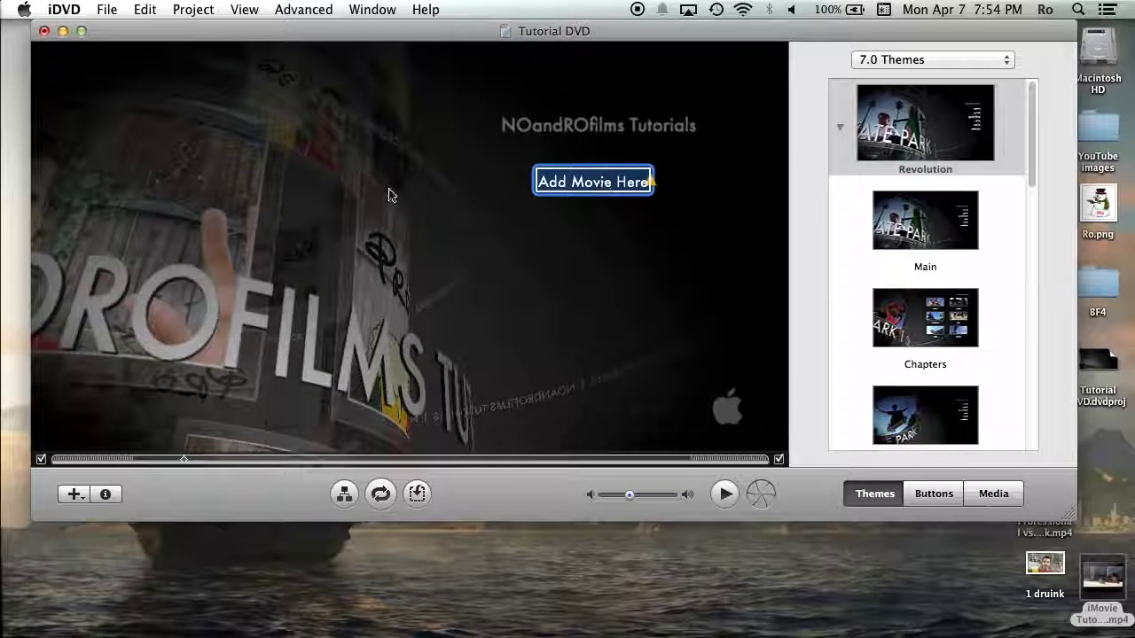
- Try to open the "Add Movie Here" placeholder button to choose its movie
double_click(605, 187)
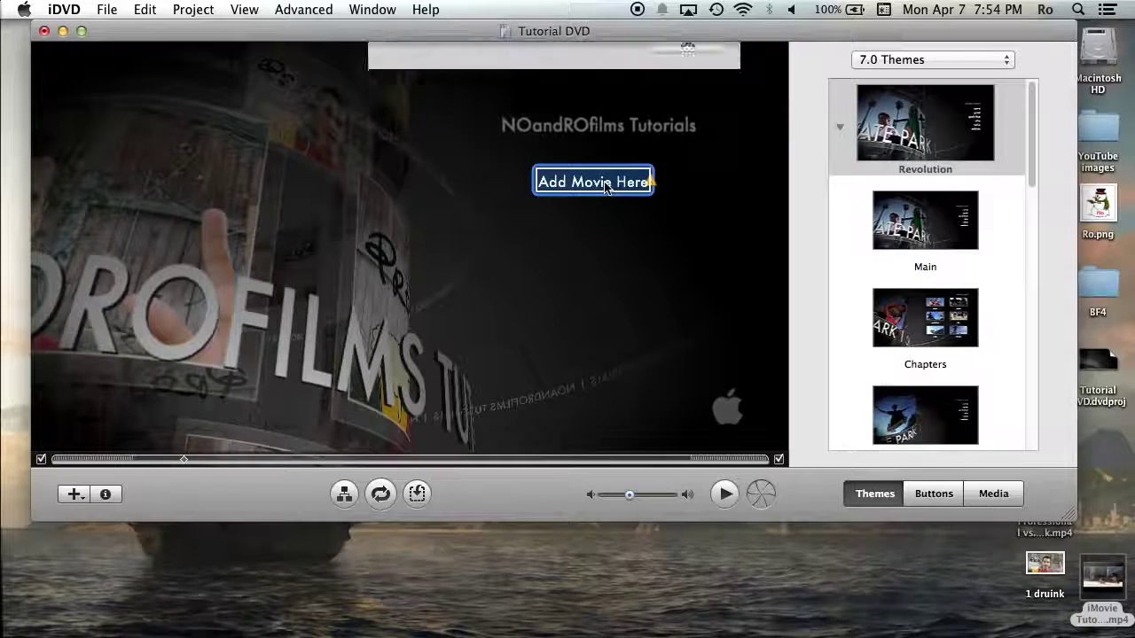
key(Return)
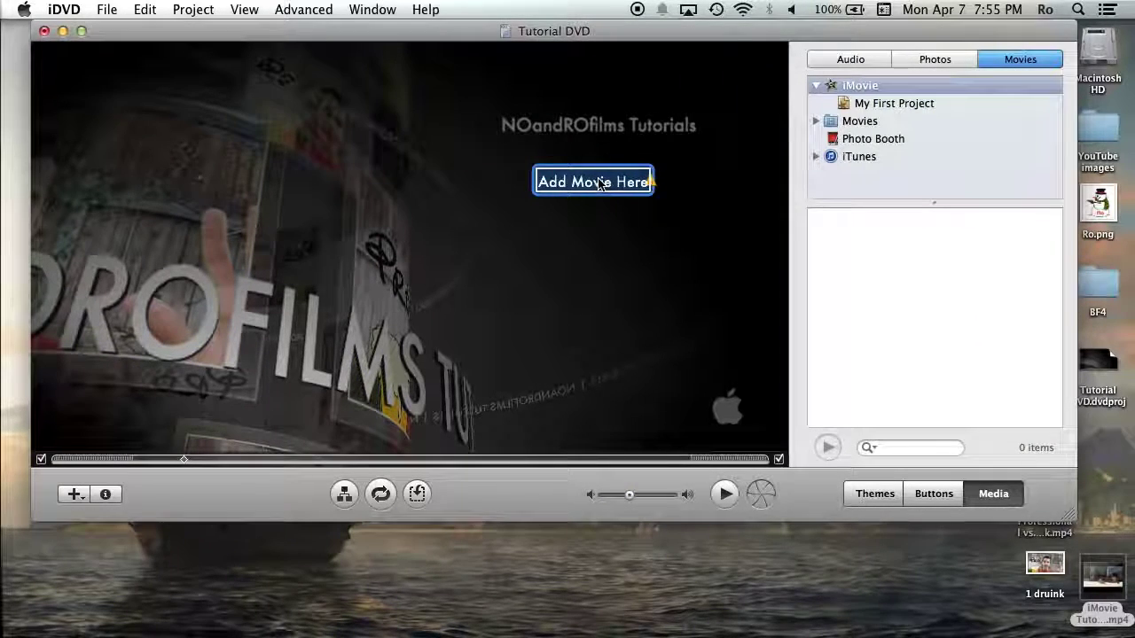
double_click(599, 186)
key(Return)
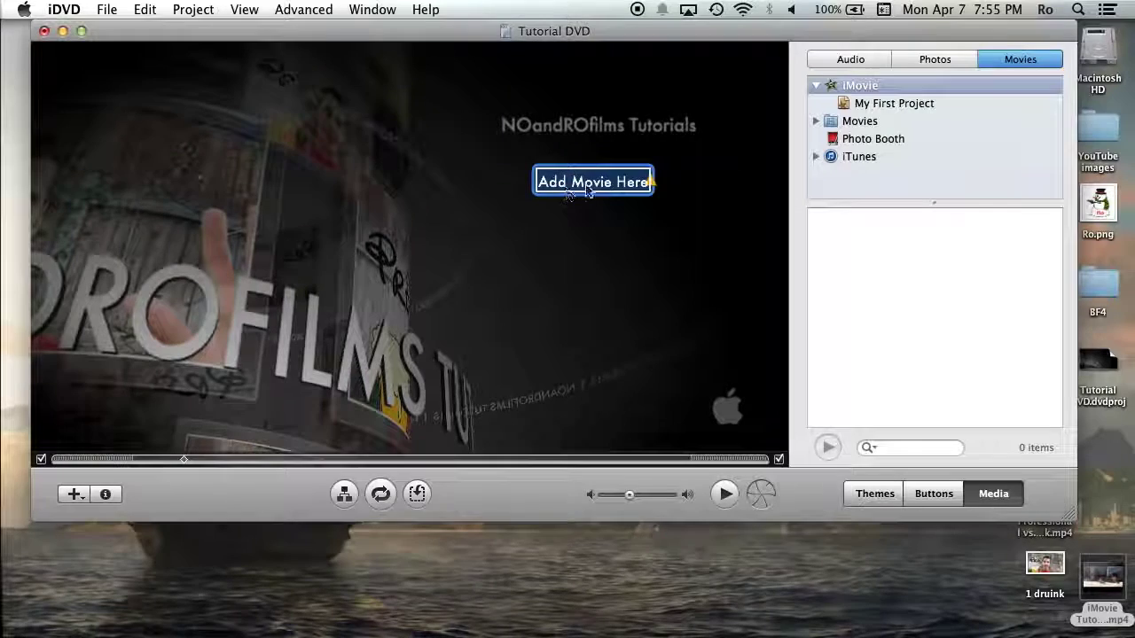
drag(594, 191, 623, 190)
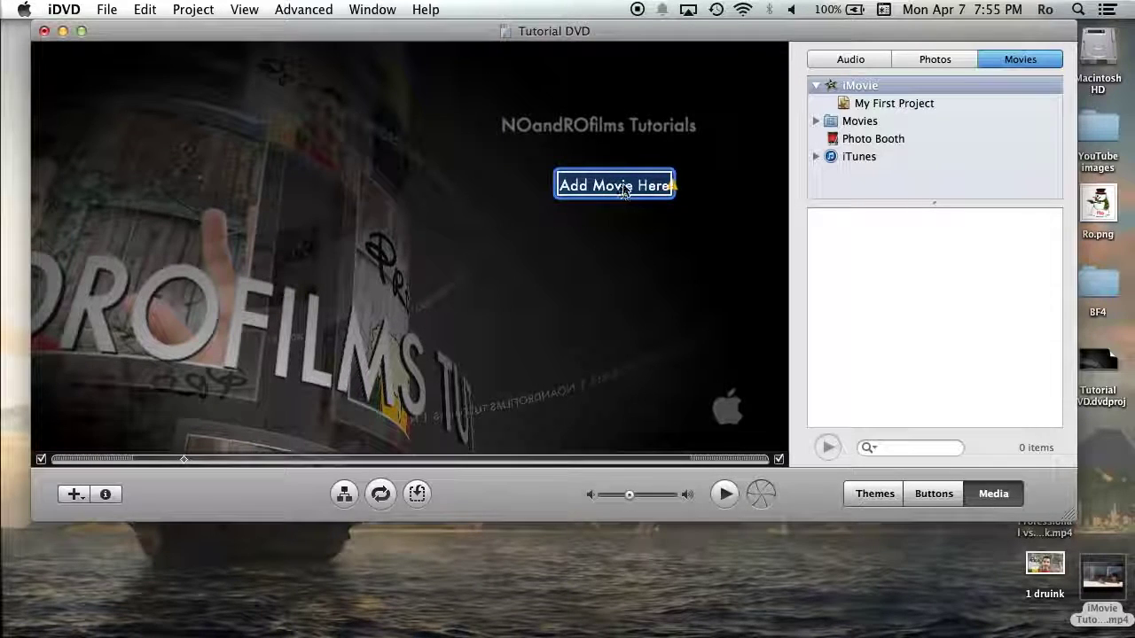
double_click(625, 189)
click(685, 132)
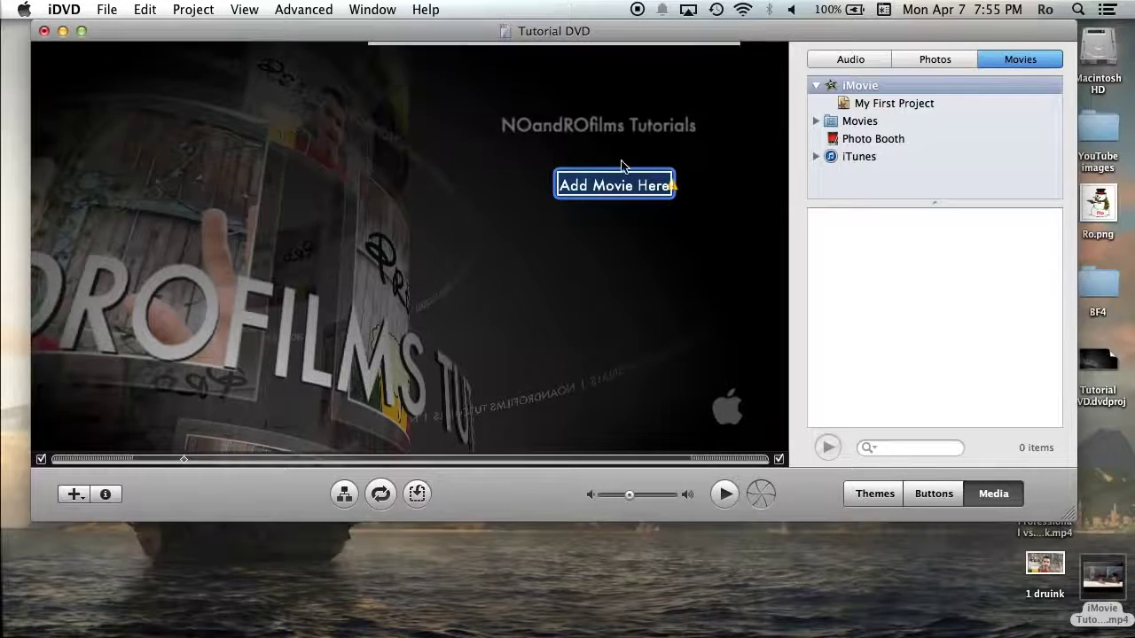
- Assign the iMovie Tutorials video from the desktop to the placeholder button under the title and rename the button "Begin Tutorial"
drag(612, 167, 623, 165)
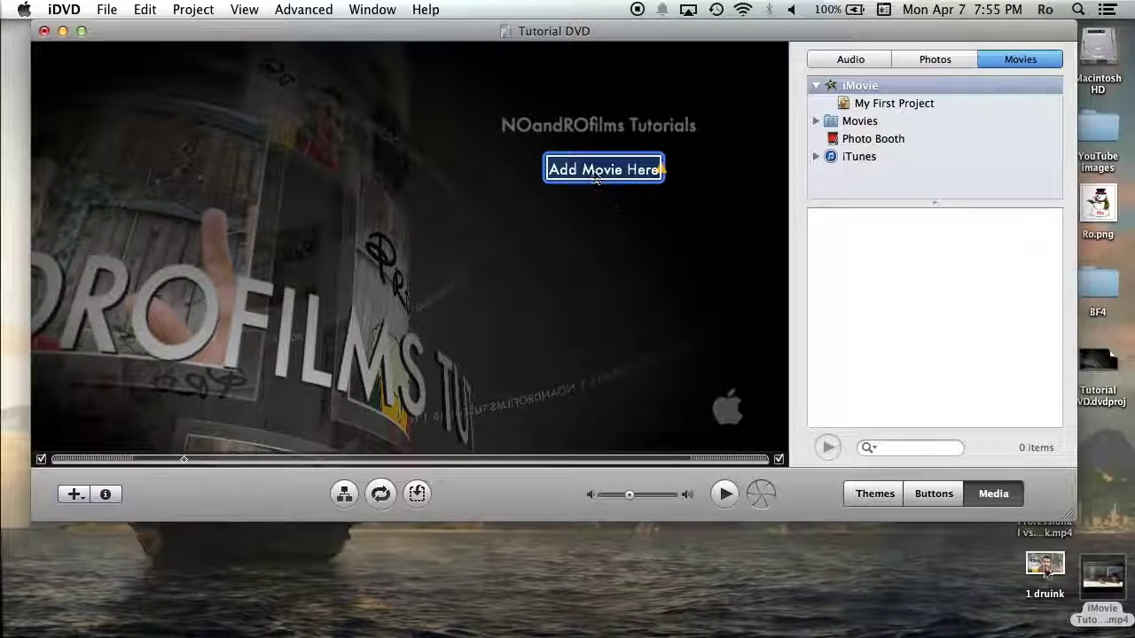
drag(683, 573, 603, 174)
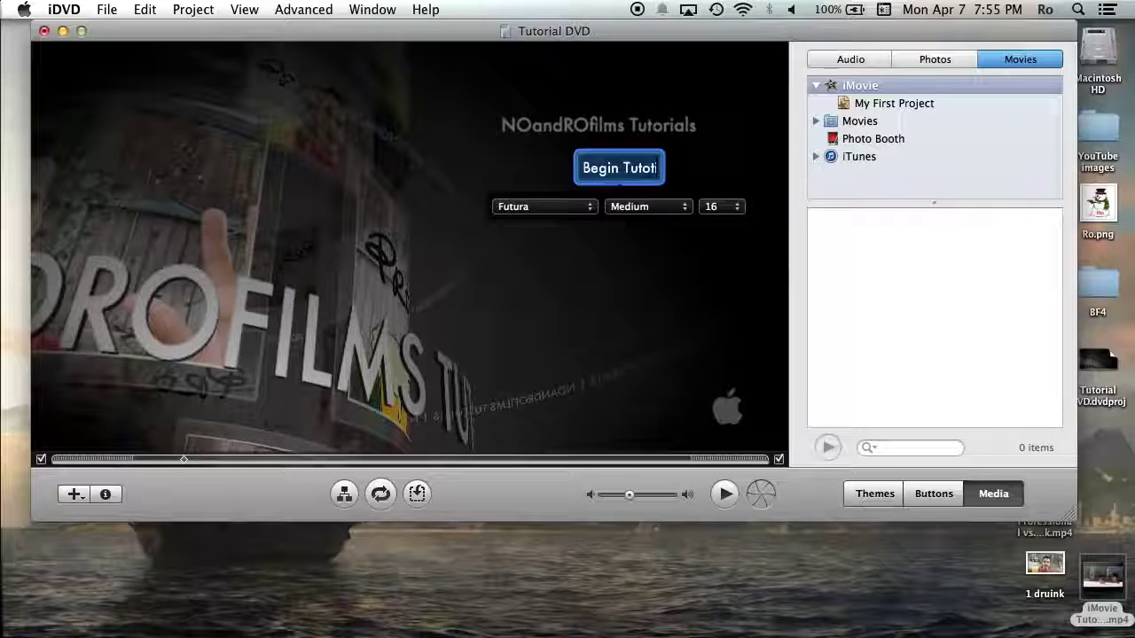
click(502, 181)
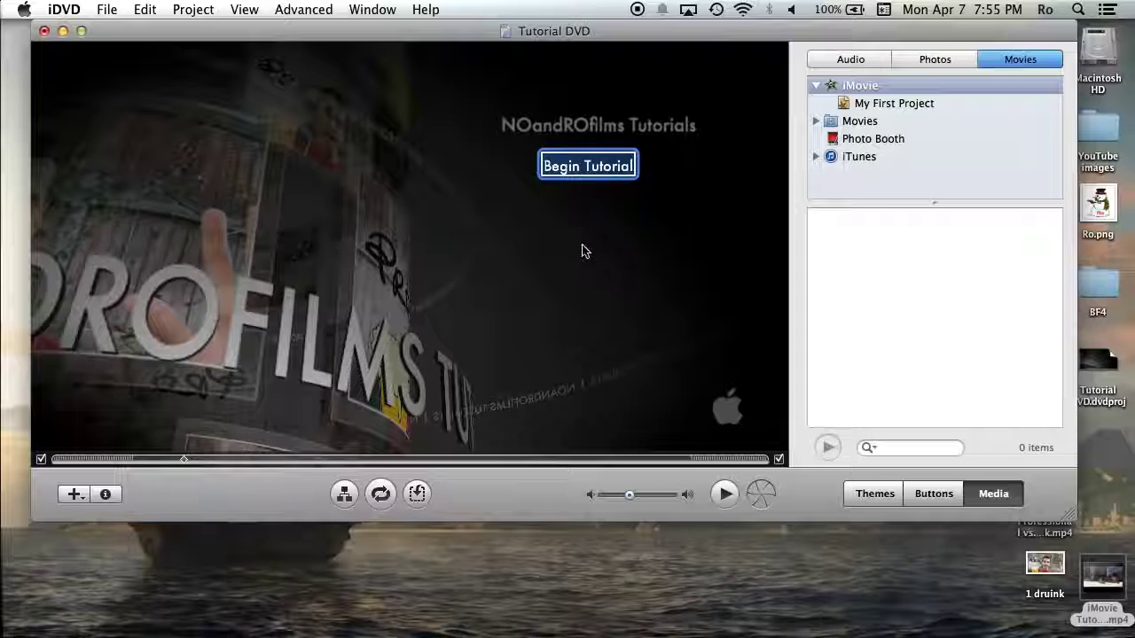
- Move the "Begin Tutorial" button well below the title on the DVD menu
drag(573, 181, 578, 184)
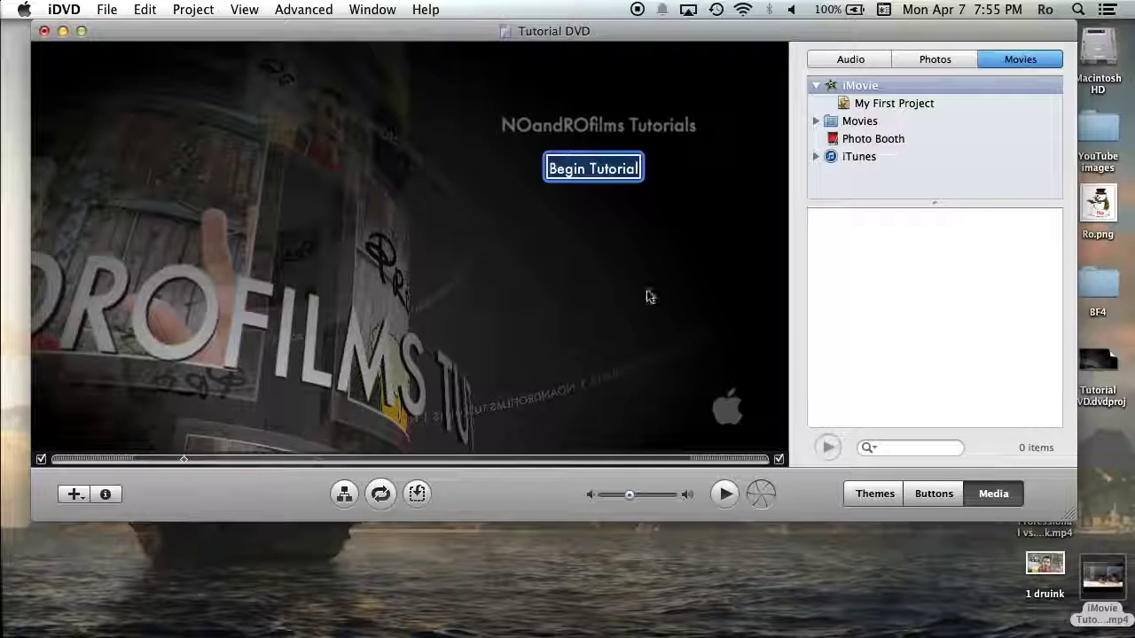
click(611, 218)
drag(588, 175, 590, 171)
click(597, 223)
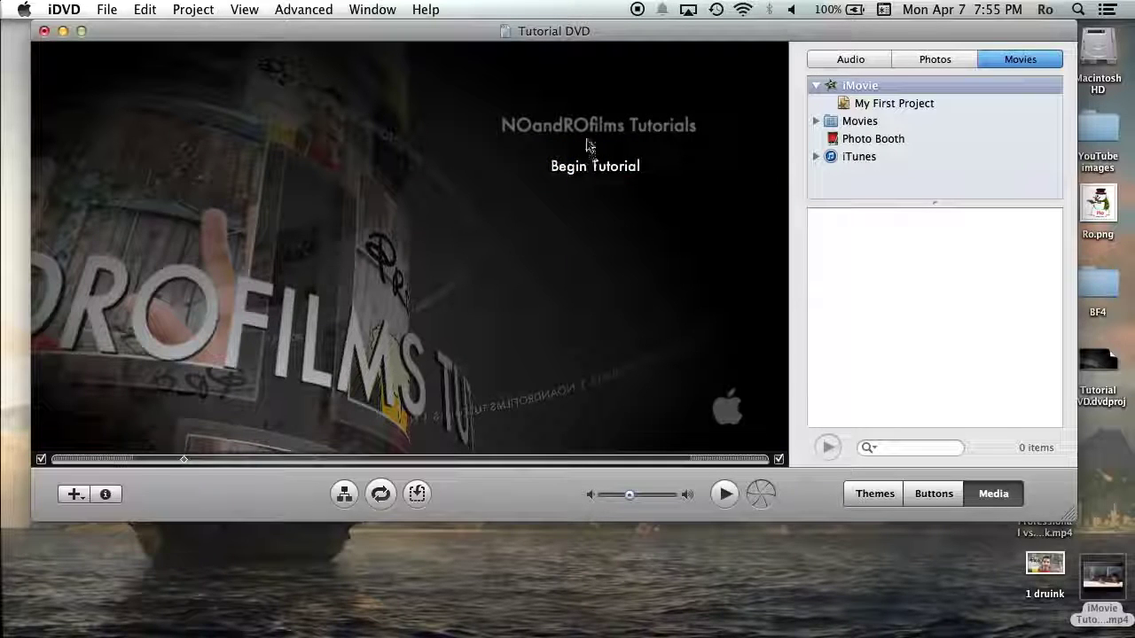
drag(589, 168, 589, 239)
click(596, 283)
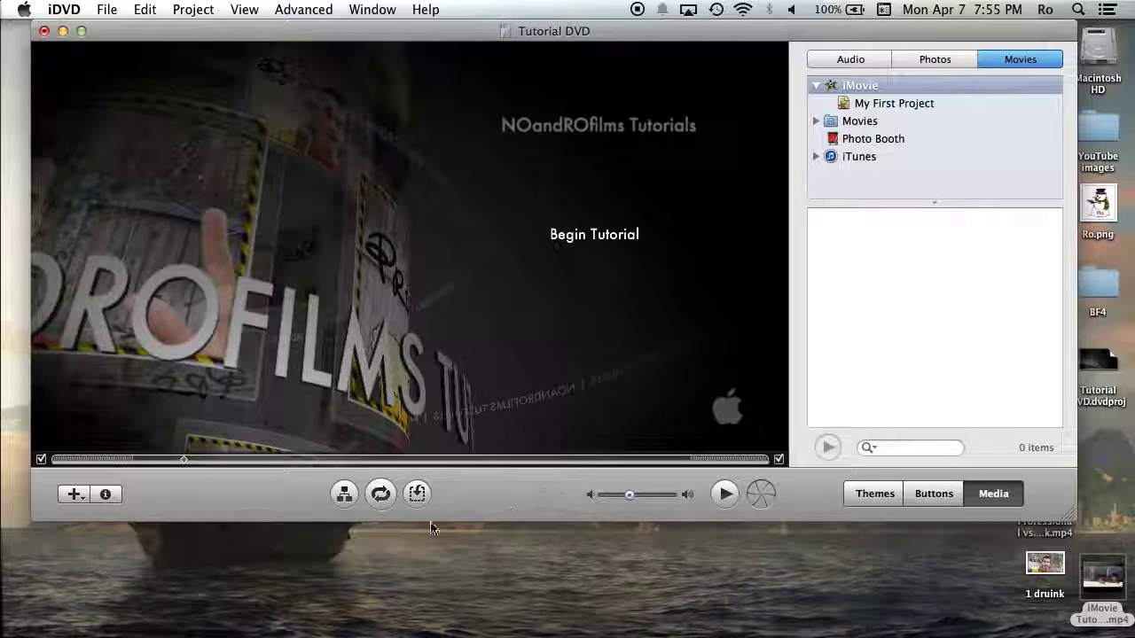
- Turn the menu's motion back on and nudge the "Begin Tutorial" button slightly down and to the left
click(381, 495)
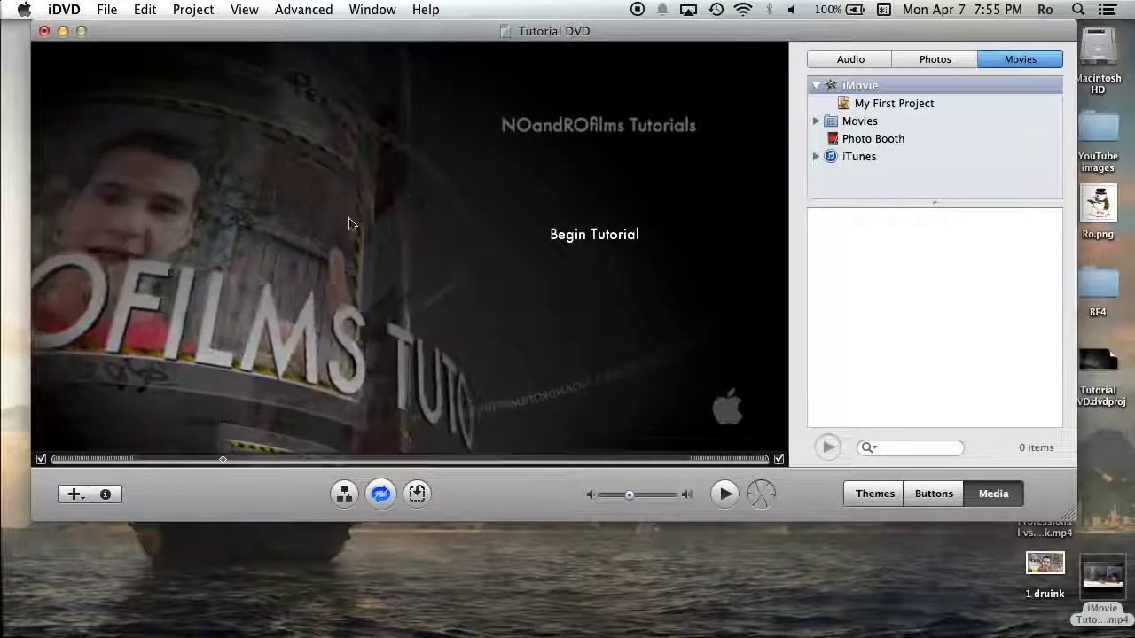
click(372, 498)
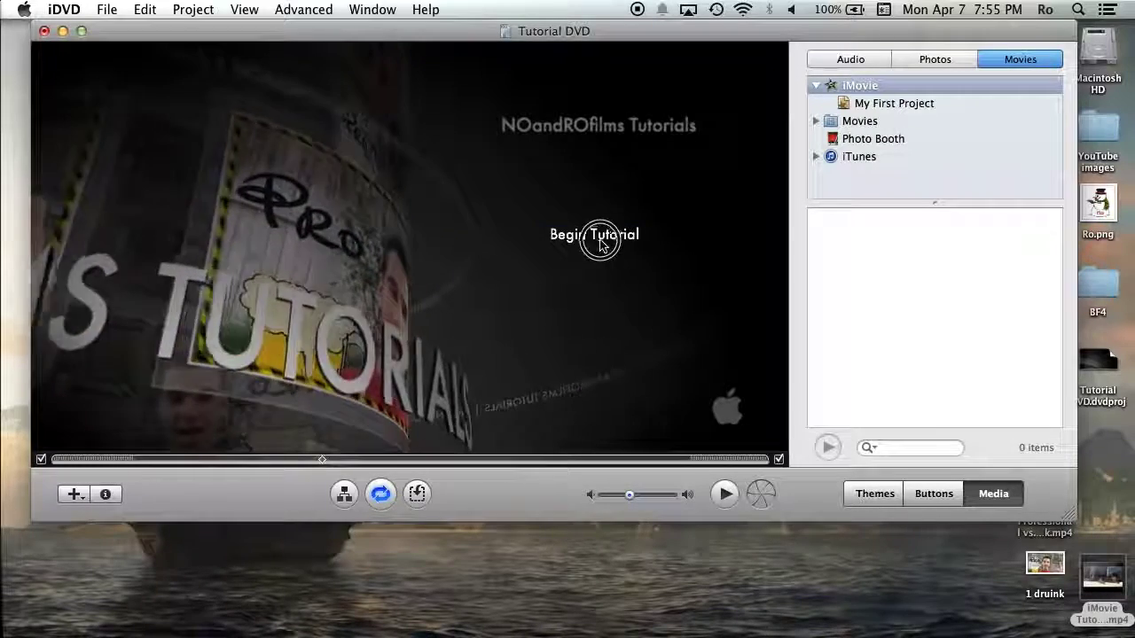
drag(601, 244, 596, 250)
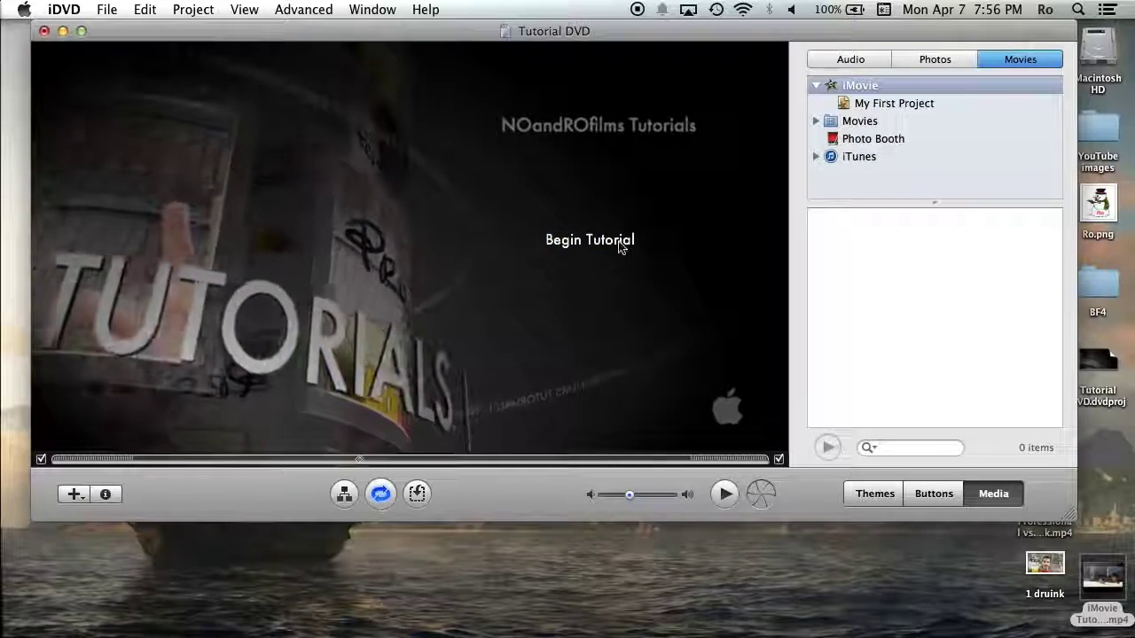
click(603, 243)
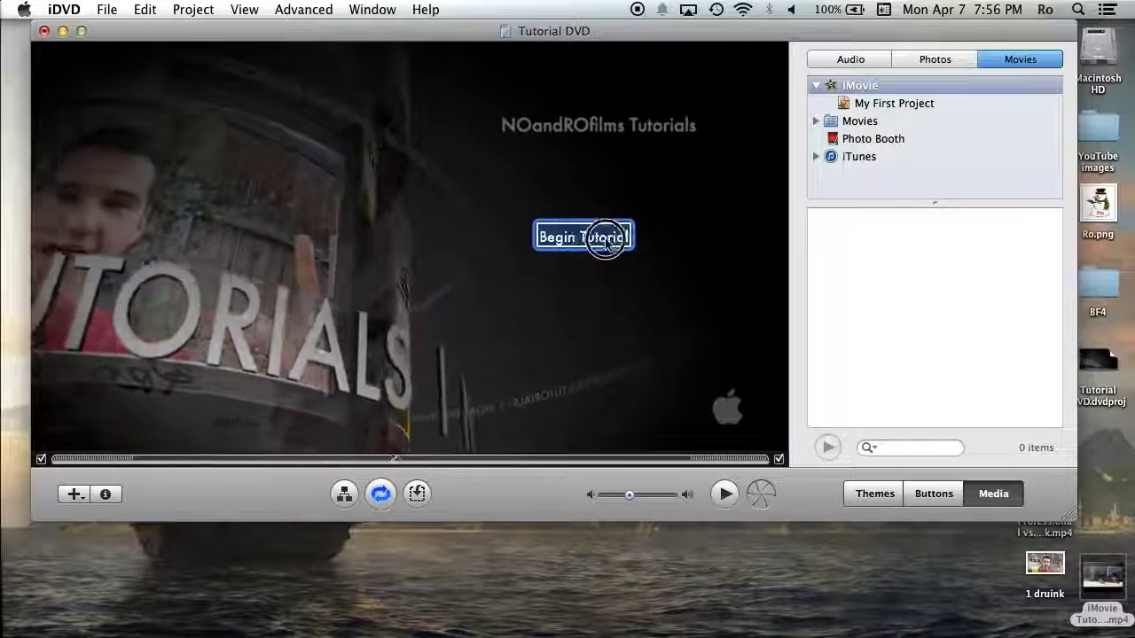
click(369, 273)
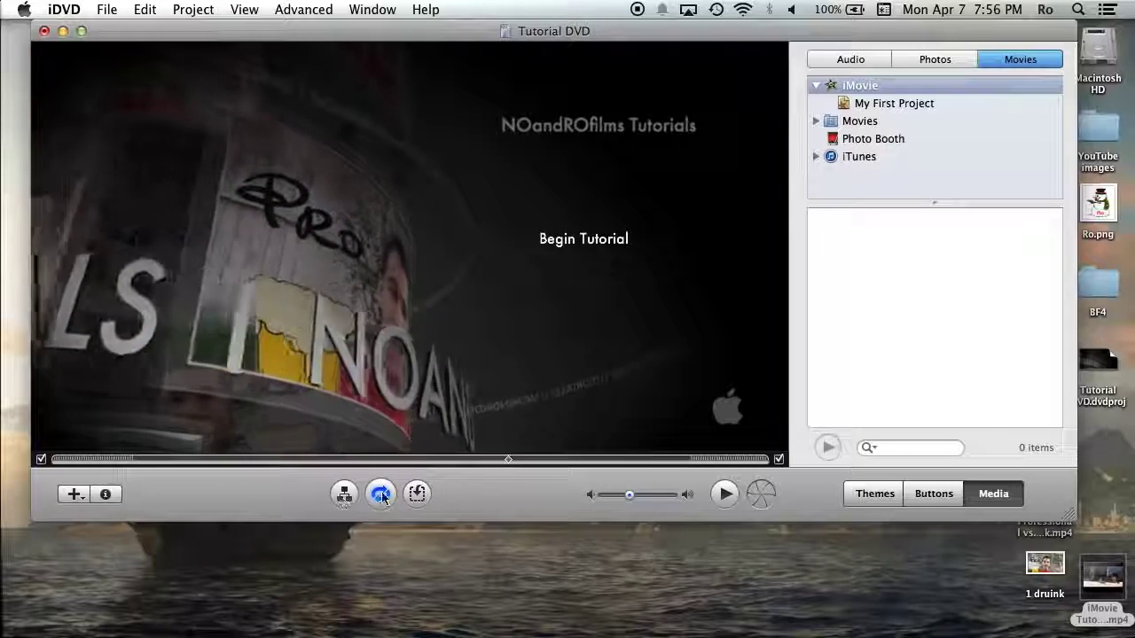
click(380, 497)
click(380, 498)
click(379, 498)
click(379, 499)
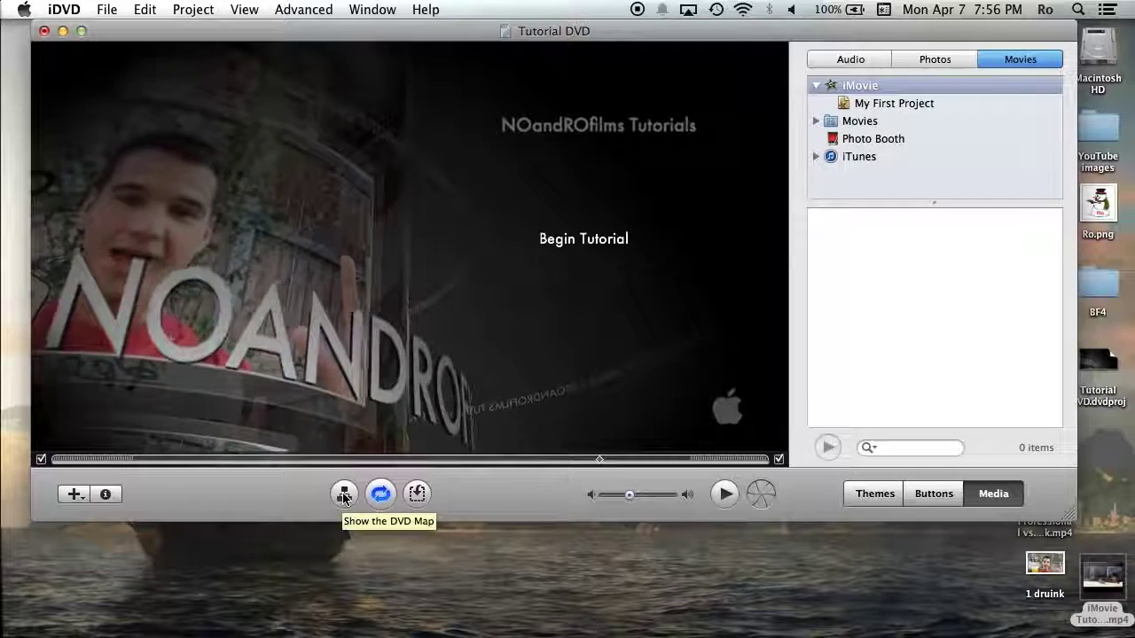
- Examine the DVD map's autoplay slot, main menu and "Begin Tutorial" movie, and return to the menu
click(344, 495)
scroll(527, 291, down, 1)
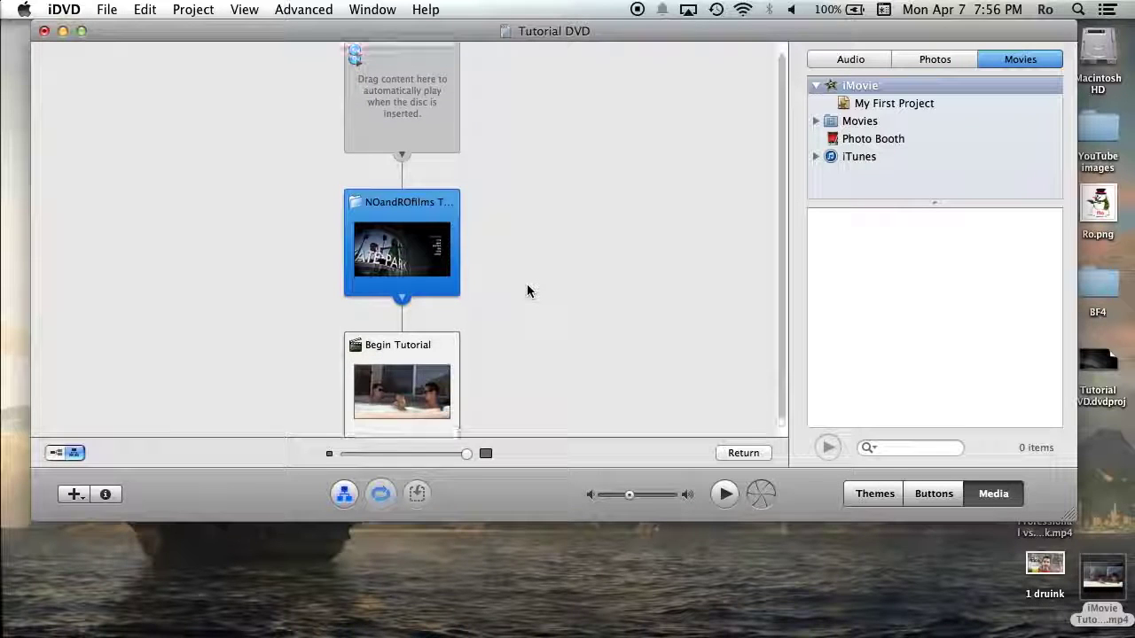
scroll(527, 291, down, 2)
click(405, 366)
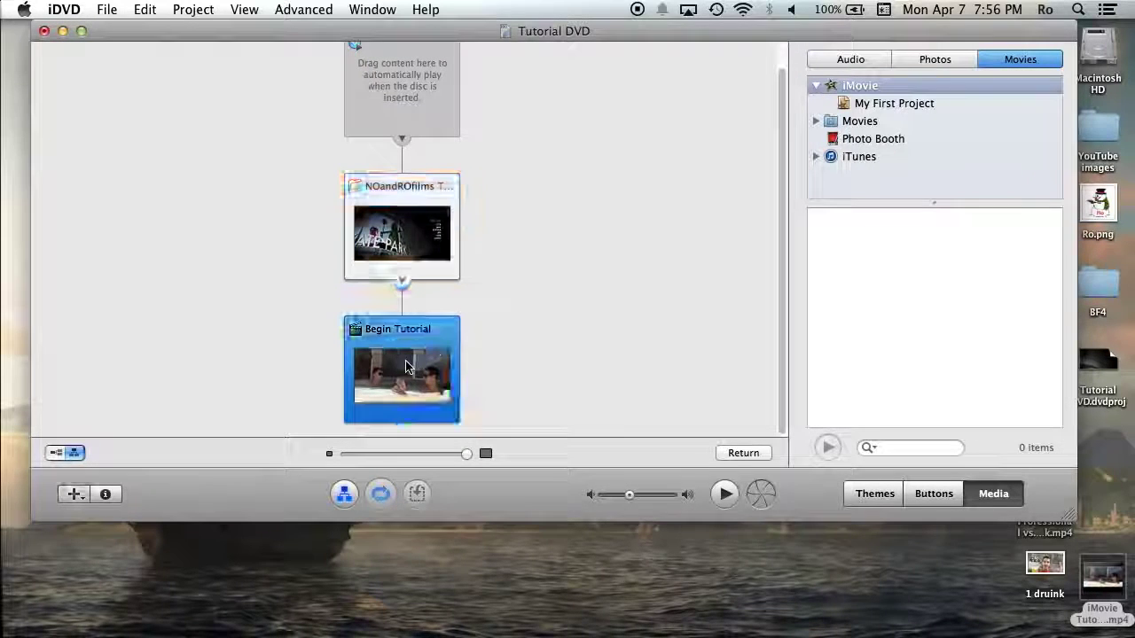
click(415, 228)
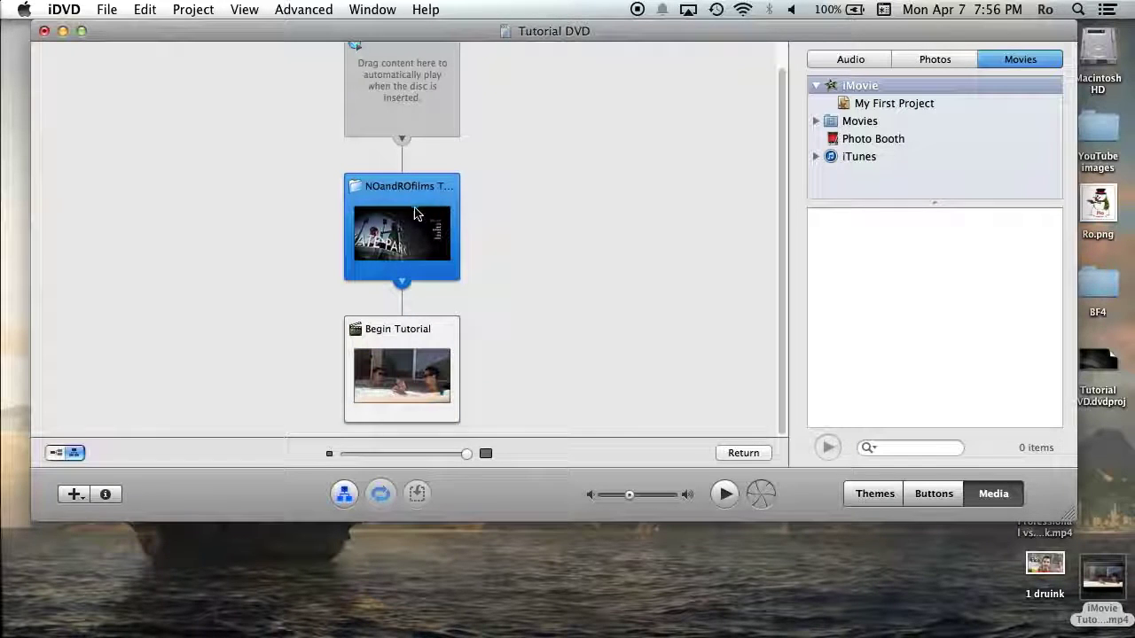
click(408, 353)
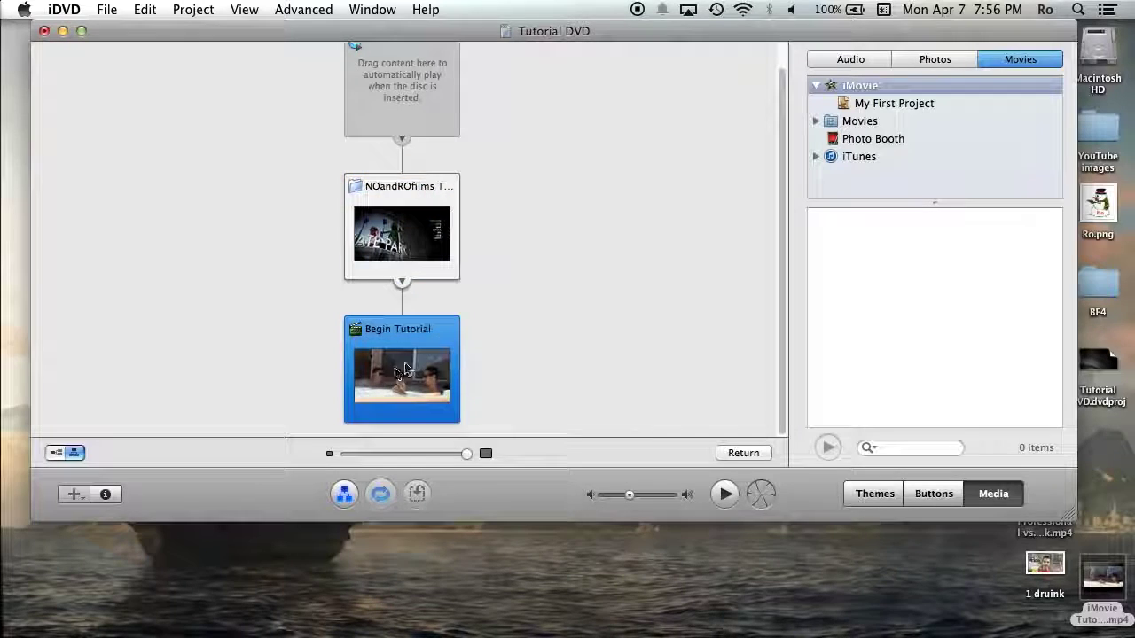
scroll(592, 276, up, 1)
click(426, 94)
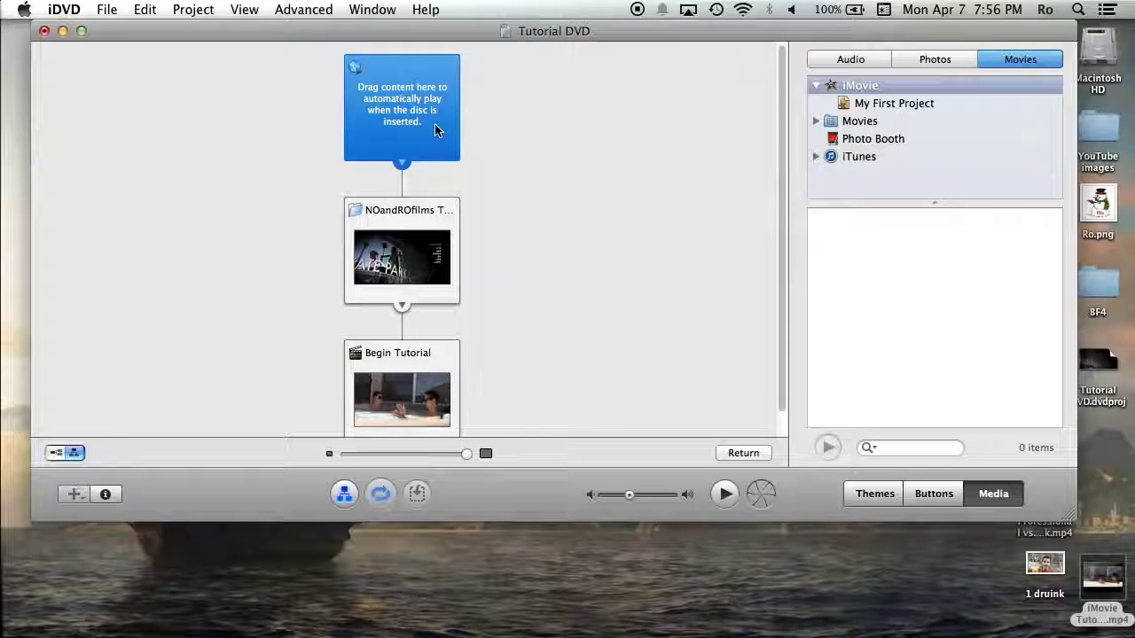
click(345, 496)
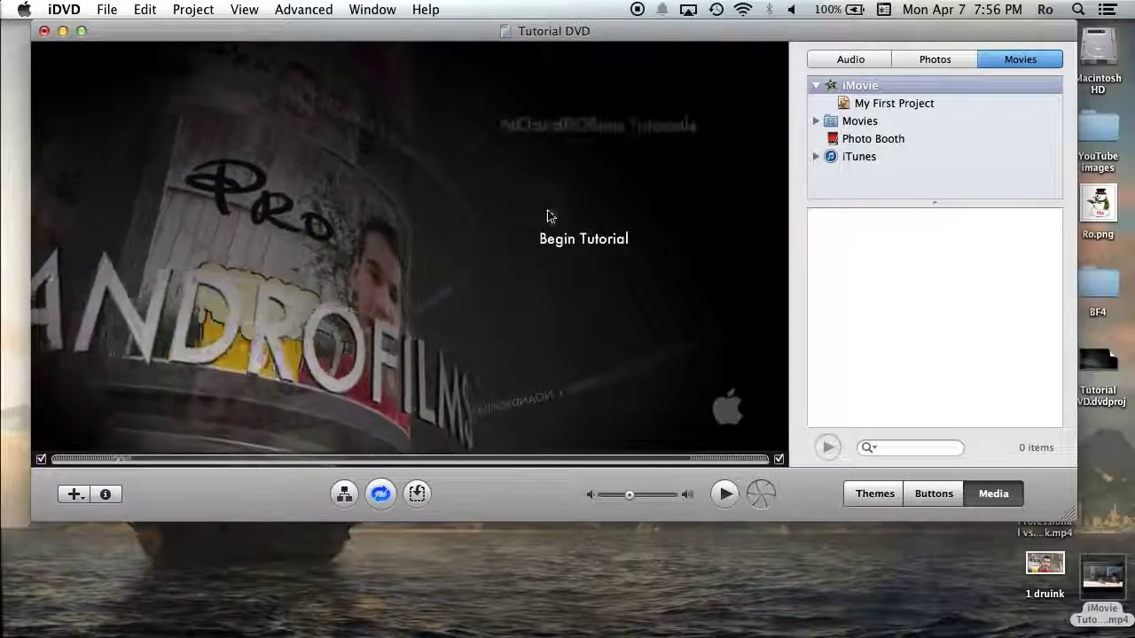
- Shift the "Begin Tutorial" button slightly down and to the right on the DVD menu
click(586, 247)
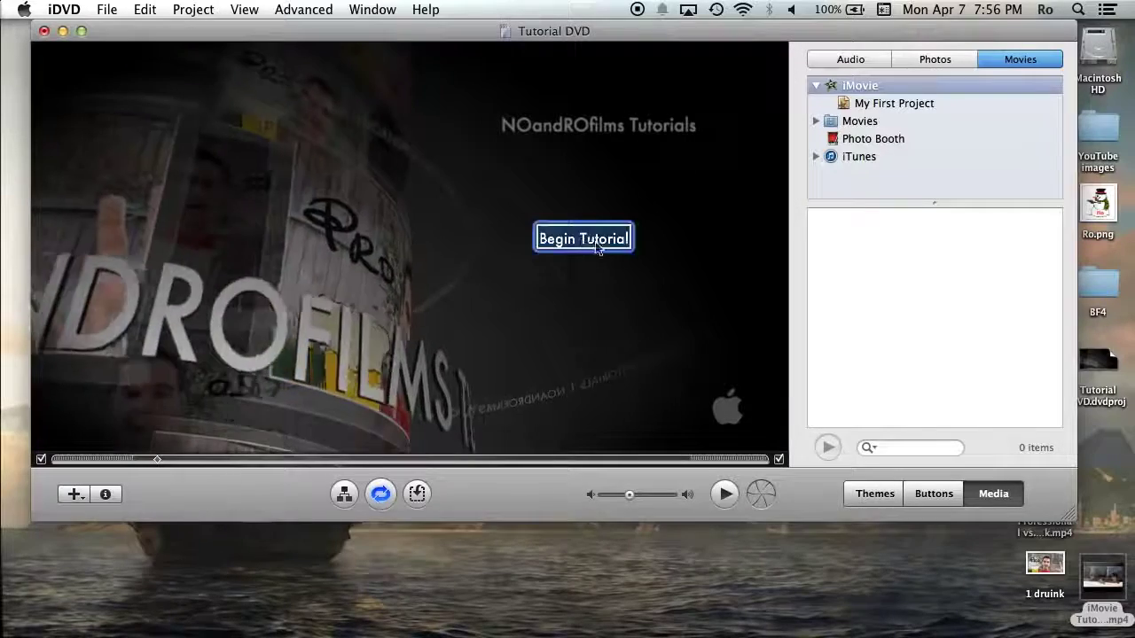
mouse_move(600, 243)
mouse_down()
mouse_move(608, 171)
mouse_move(612, 252)
mouse_up()
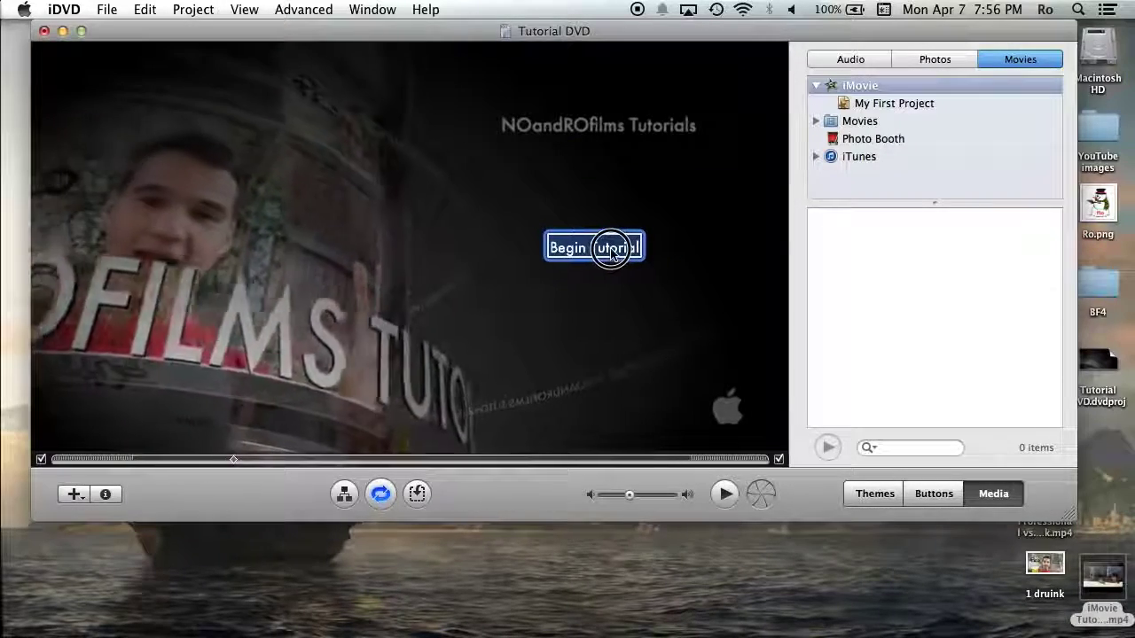
click(541, 191)
double_click(623, 255)
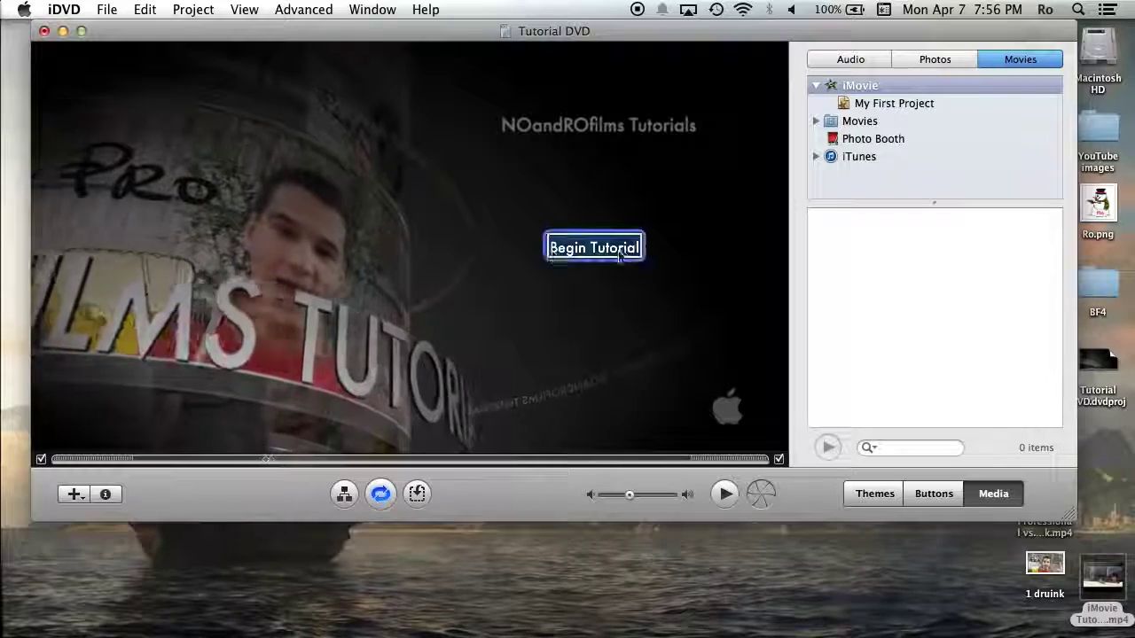
click(615, 274)
mouse_move(1116, 582)
mouse_down()
mouse_move(570, 385)
mouse_move(587, 266)
mouse_move(1115, 578)
mouse_up()
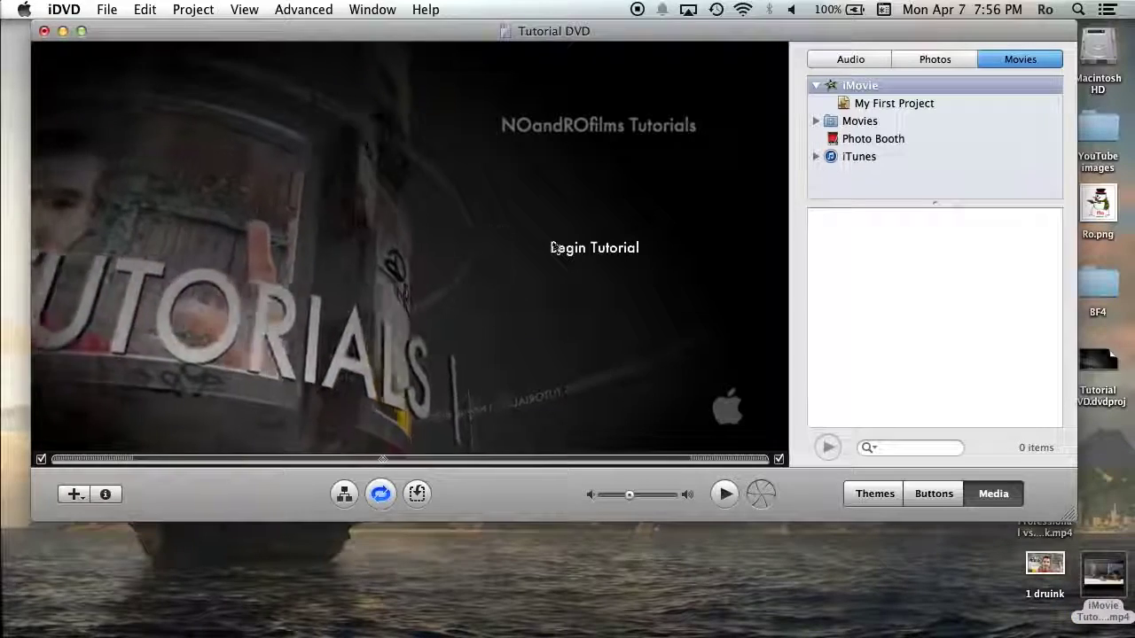
right_click(579, 192)
click(435, 191)
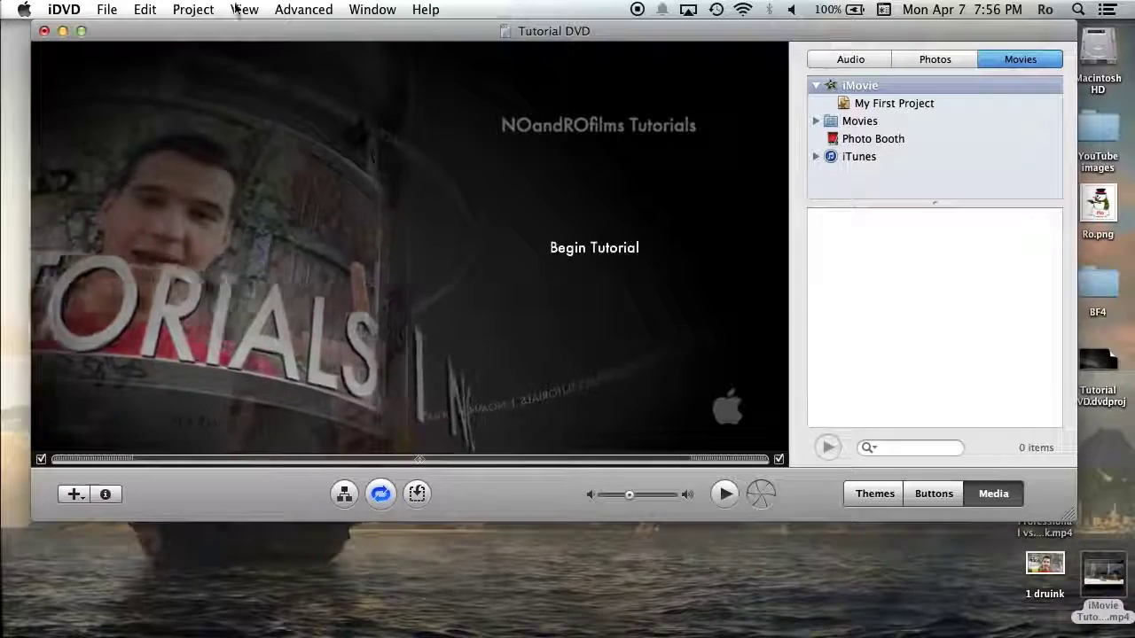
click(192, 10)
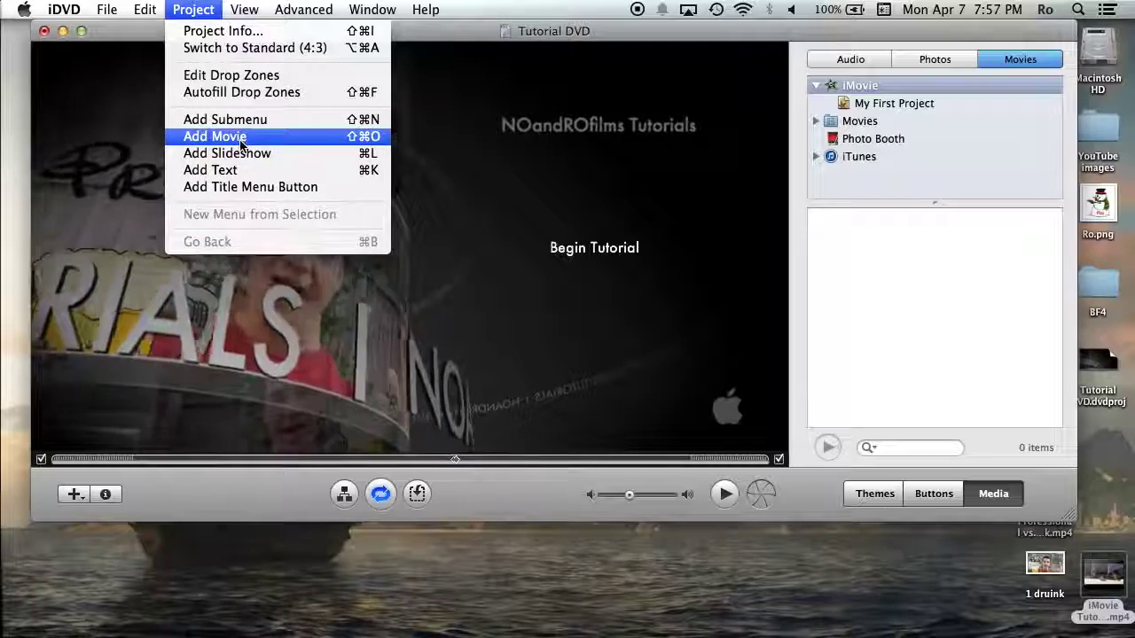
click(527, 195)
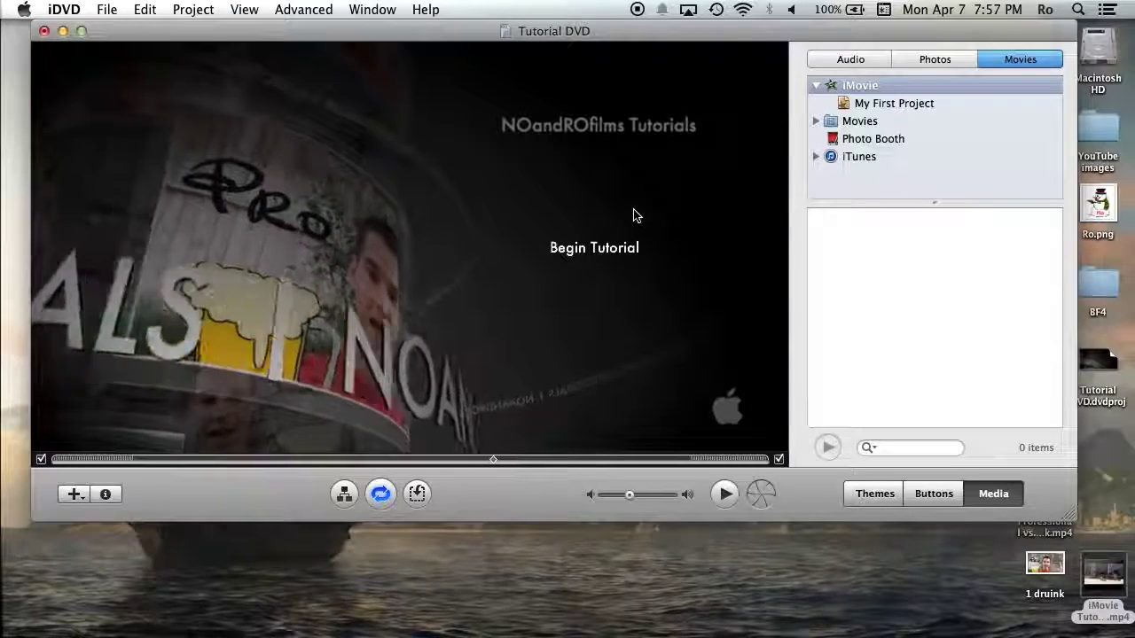
drag(1104, 611, 657, 230)
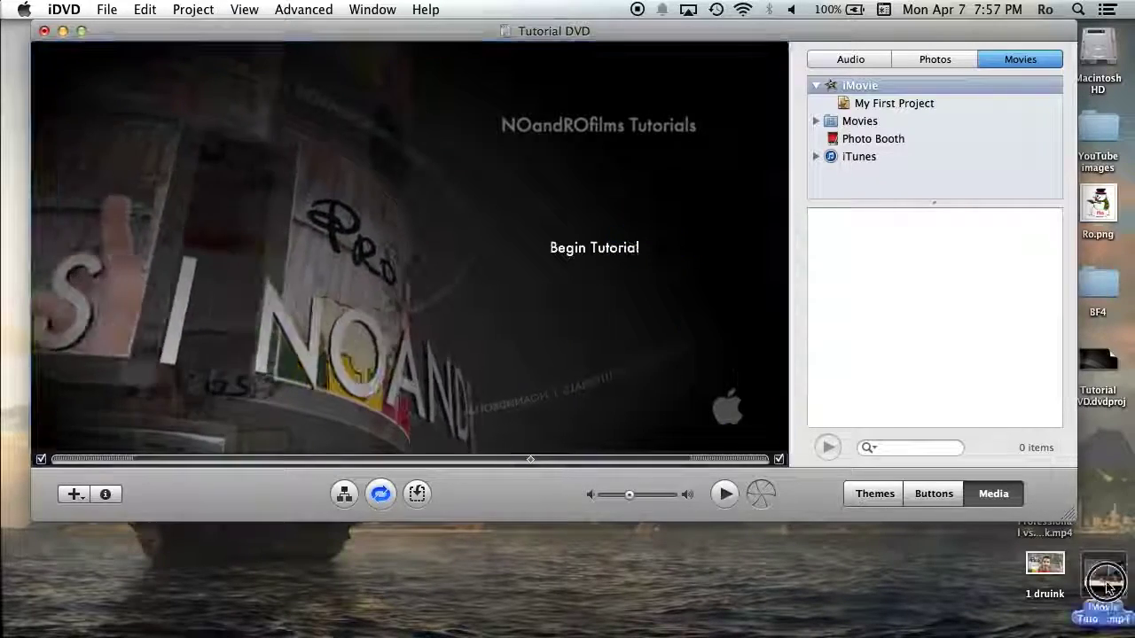
- Move the "Begin Tutorial" button up closer to the title on the DVD menu
click(612, 246)
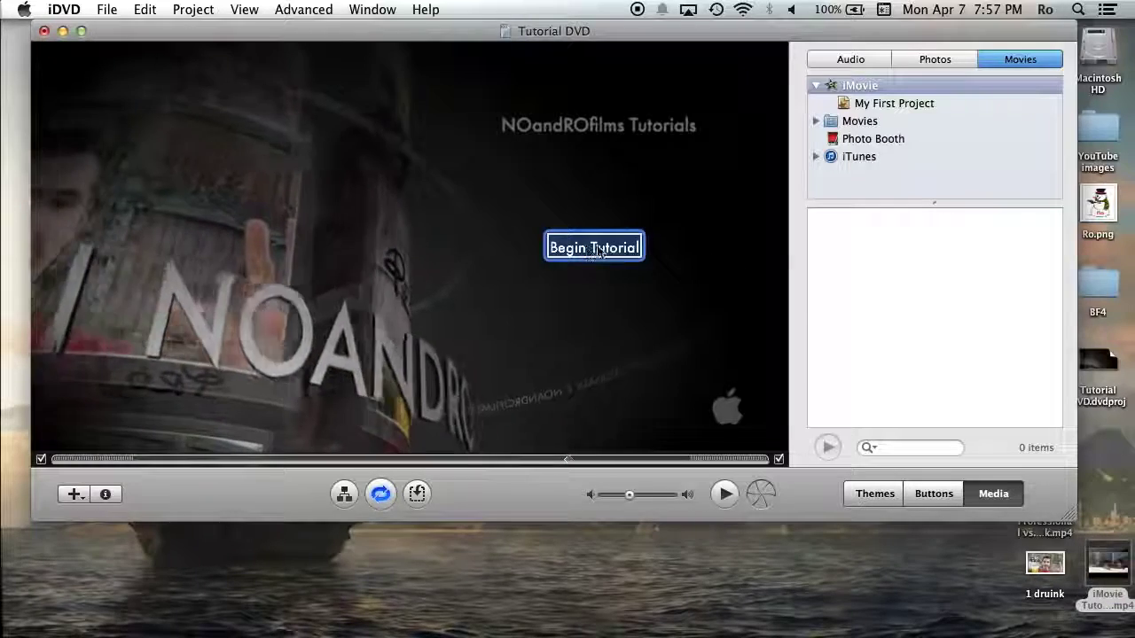
drag(602, 241, 599, 213)
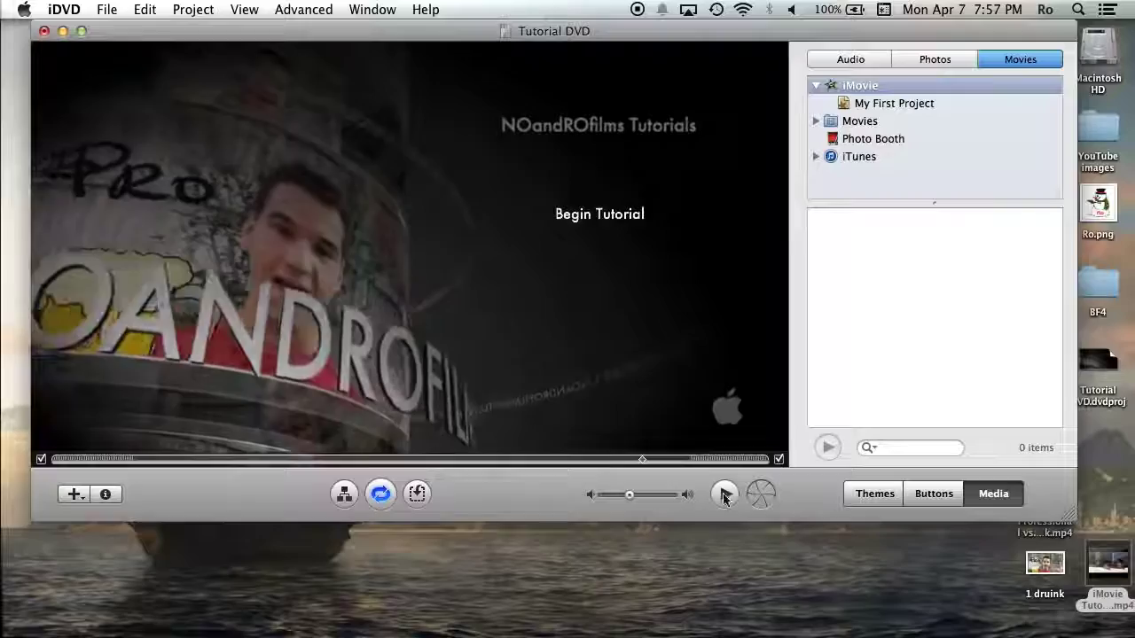
- Preview the DVD, play the "Begin Tutorial" movie, return to its menu and close the preview
click(725, 495)
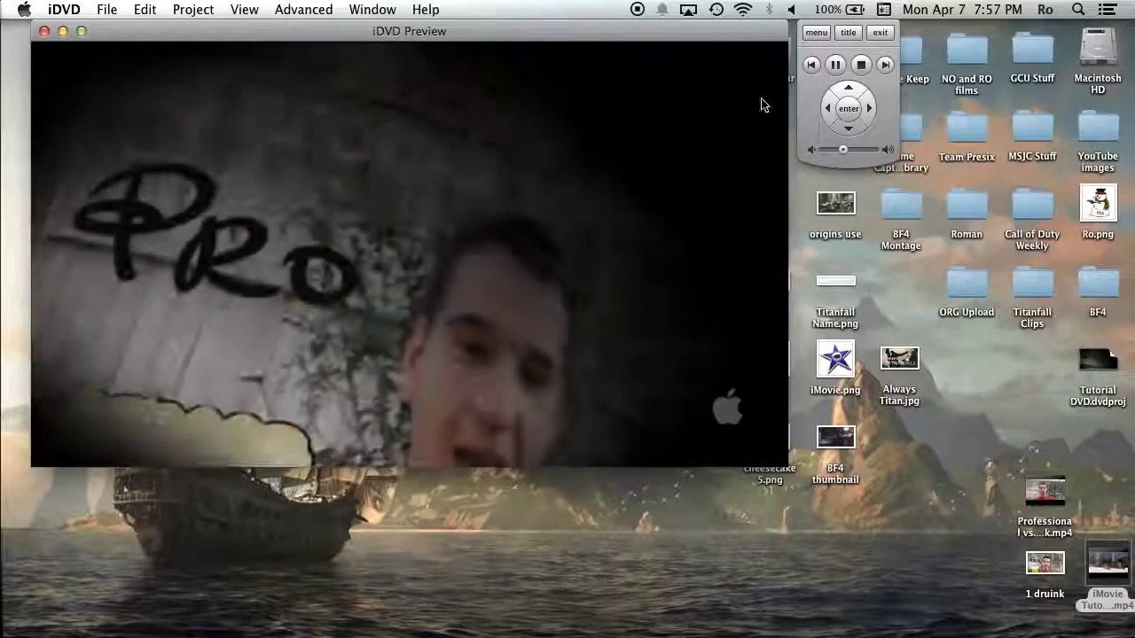
drag(825, 31, 841, 149)
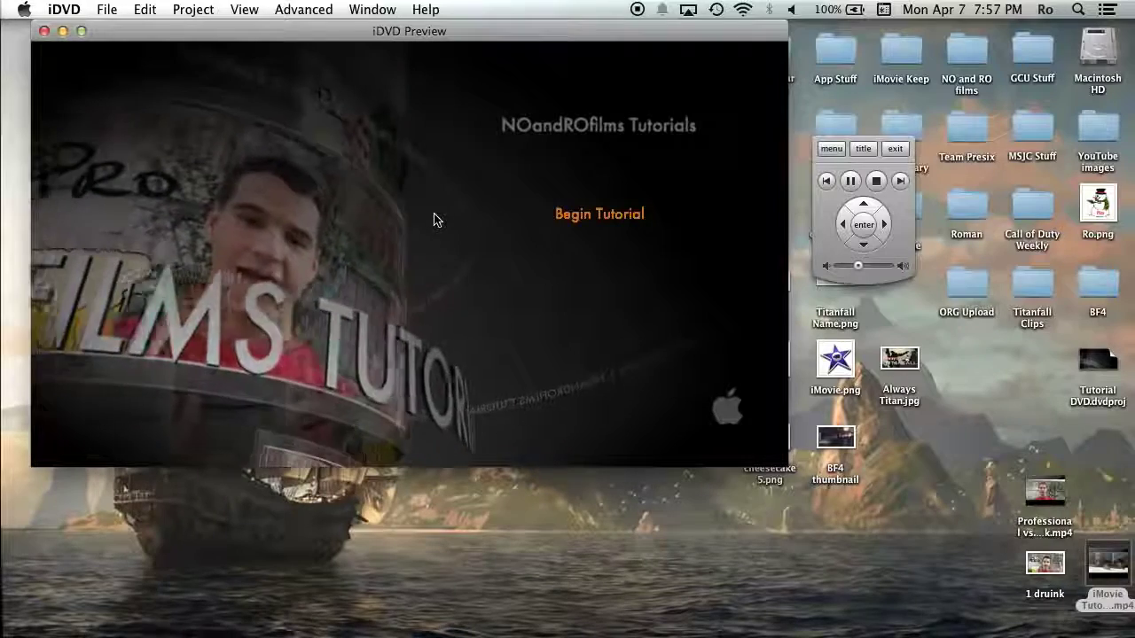
click(601, 222)
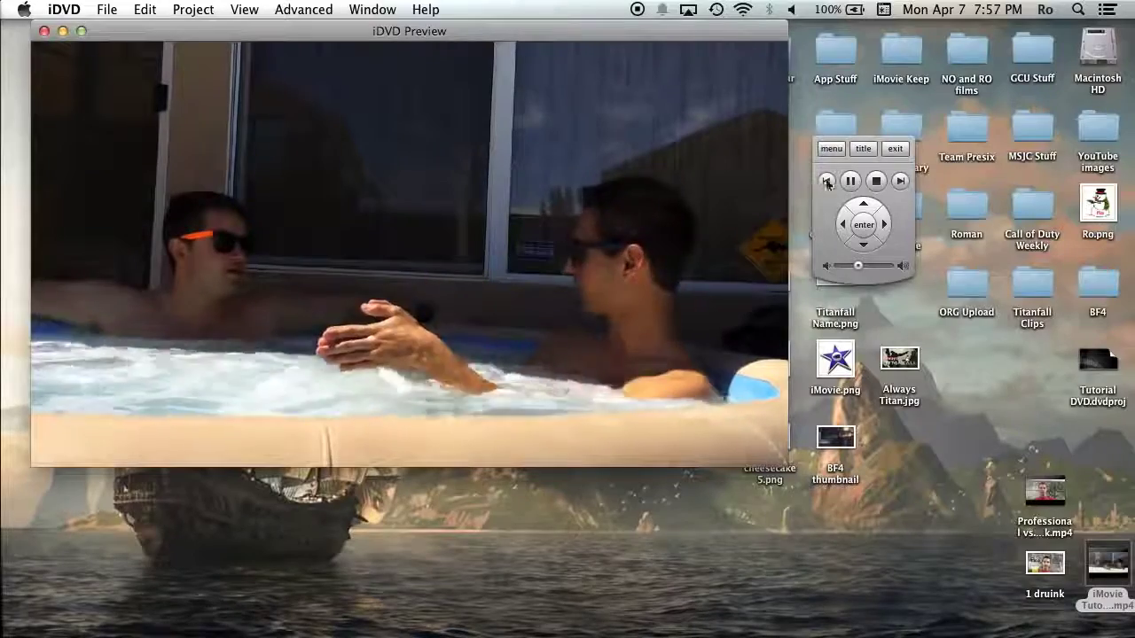
click(832, 152)
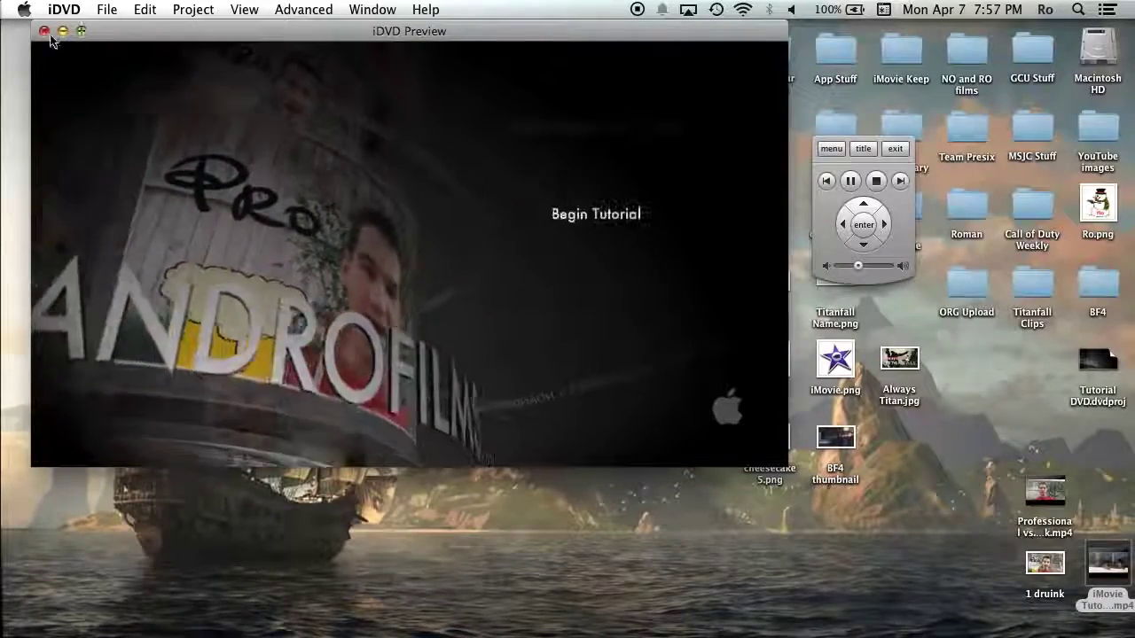
click(45, 32)
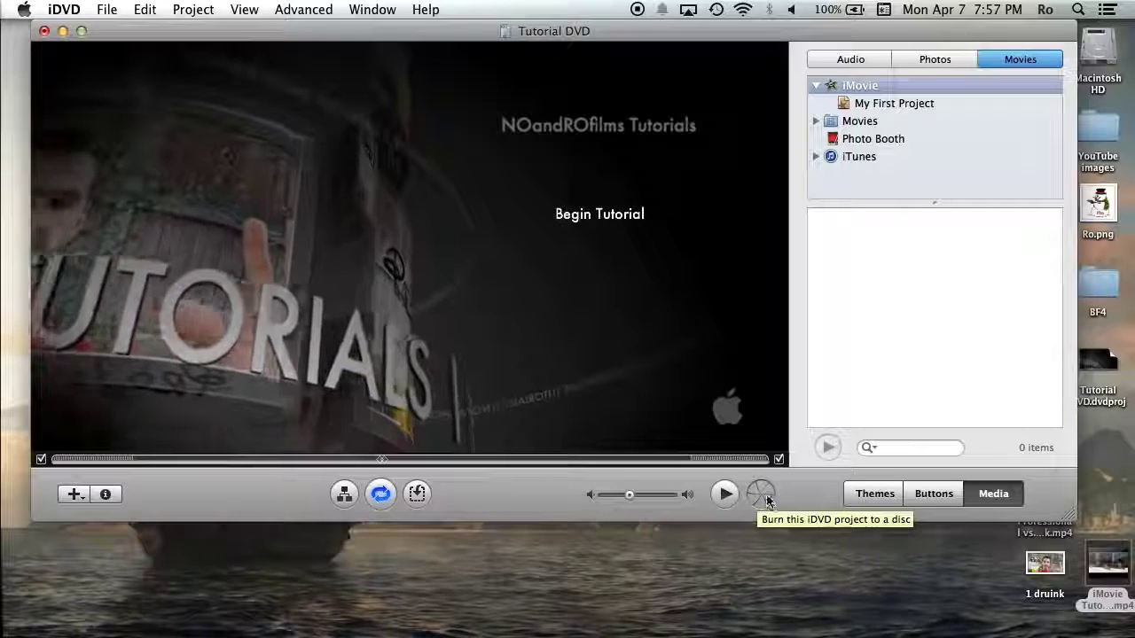
- Start burning the Tutorial DVD project to a disc
click(768, 503)
click(767, 501)
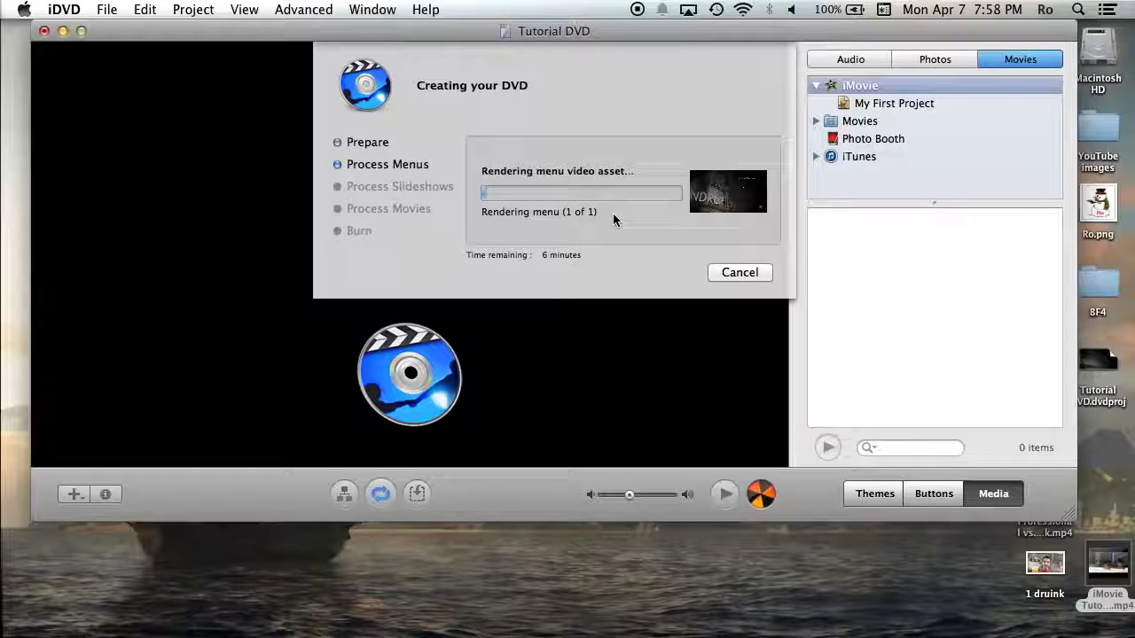
click(66, 9)
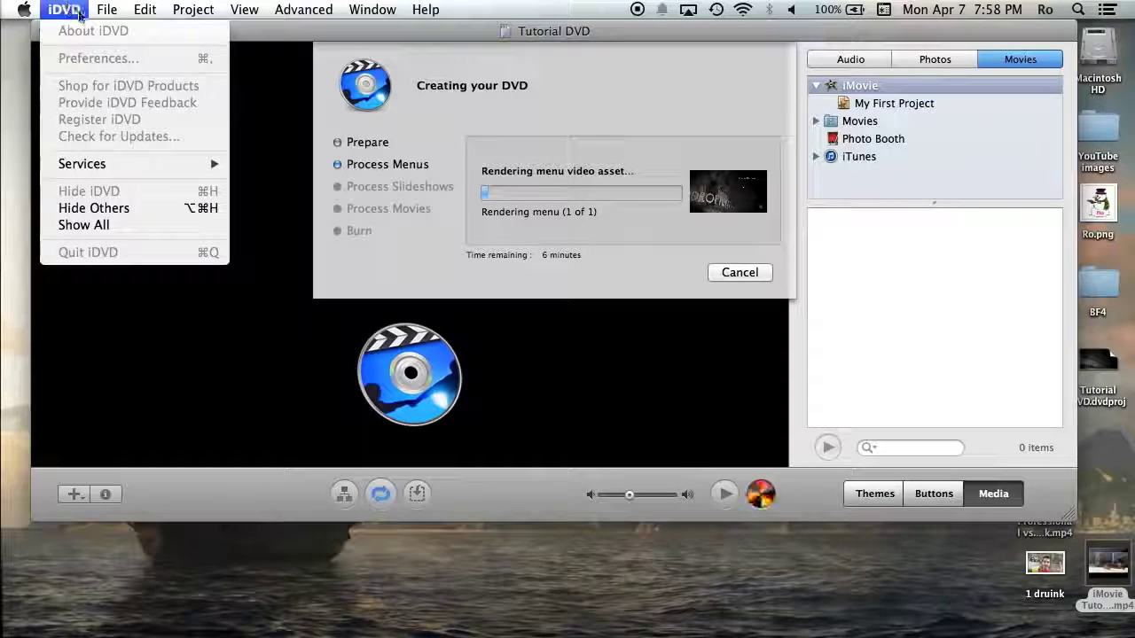
click(65, 9)
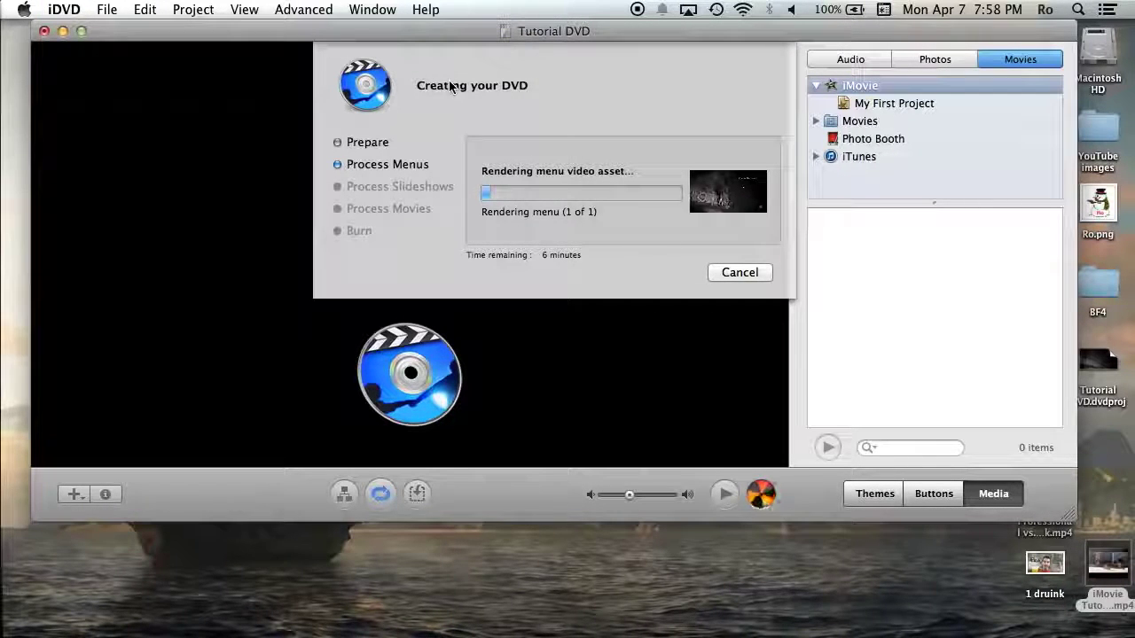